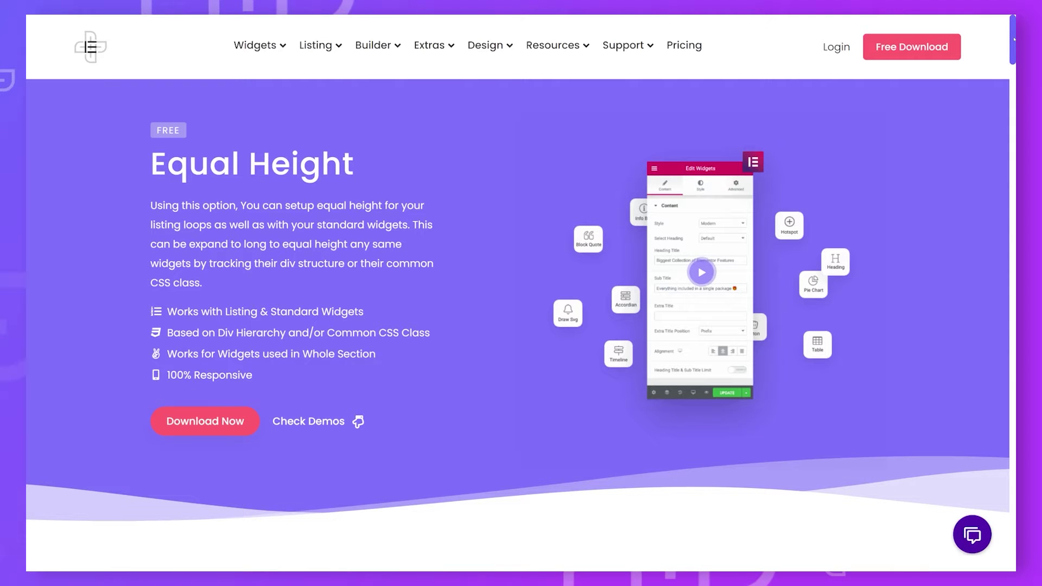
- Look through the Equal Height demo page, including the process steps, info box, service boxes and blog listing examples
{"action": "scroll", "coordinate": [518, 293], "scroll_direction": "down", "scroll_amount": 6}
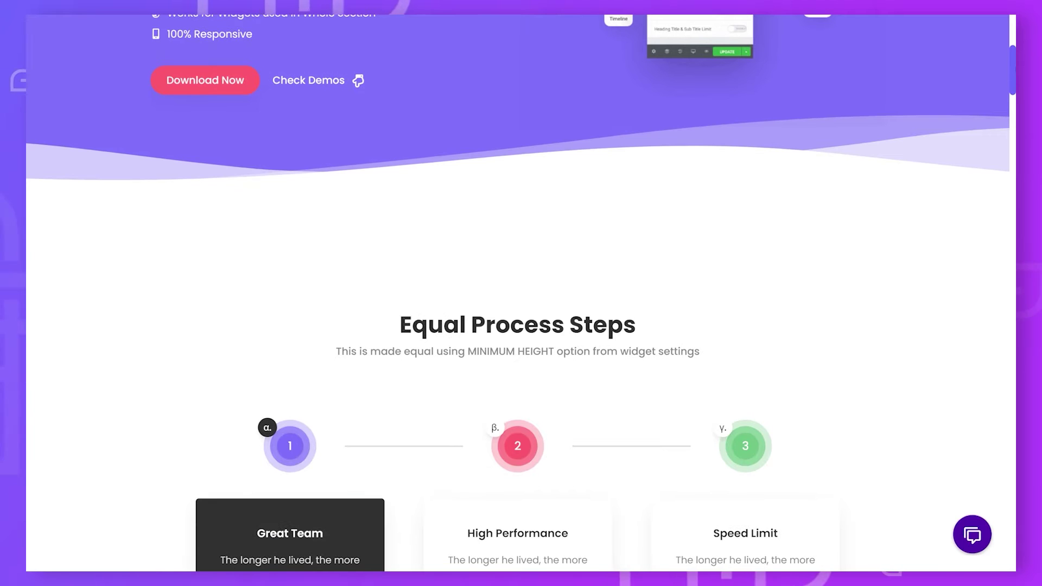
{"action": "scroll", "coordinate": [521, 293], "scroll_direction": "down", "scroll_amount": 3}
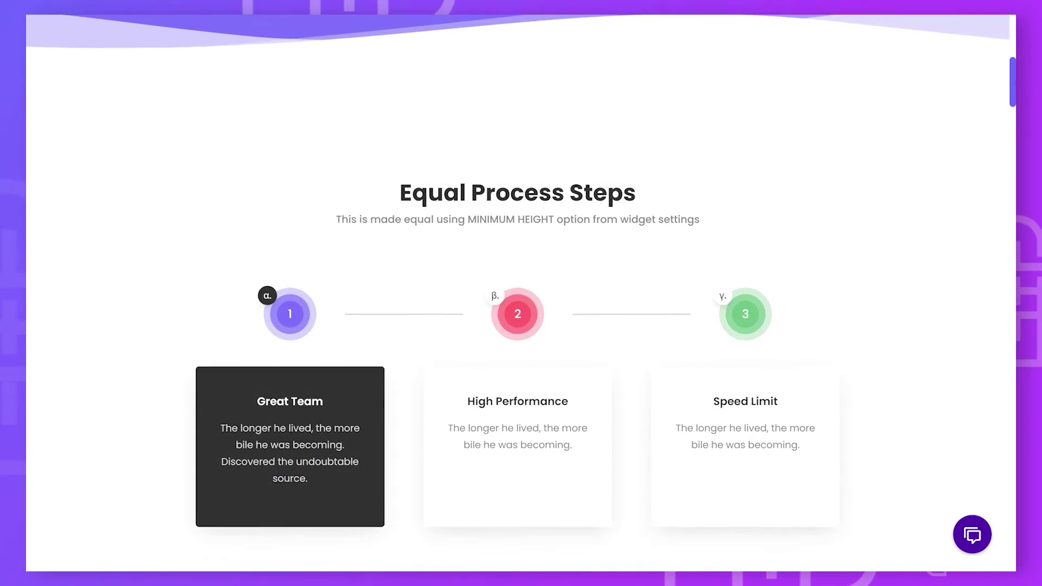
{"action": "scroll", "coordinate": [521, 293], "scroll_direction": "down", "scroll_amount": 1}
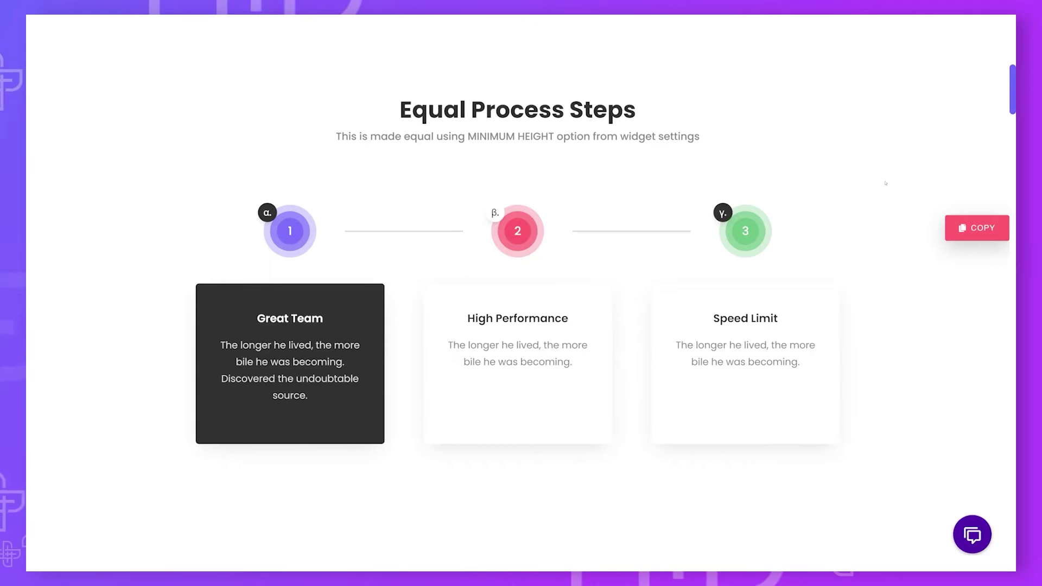
{"action": "scroll", "coordinate": [521, 293], "scroll_direction": "down", "scroll_amount": 10}
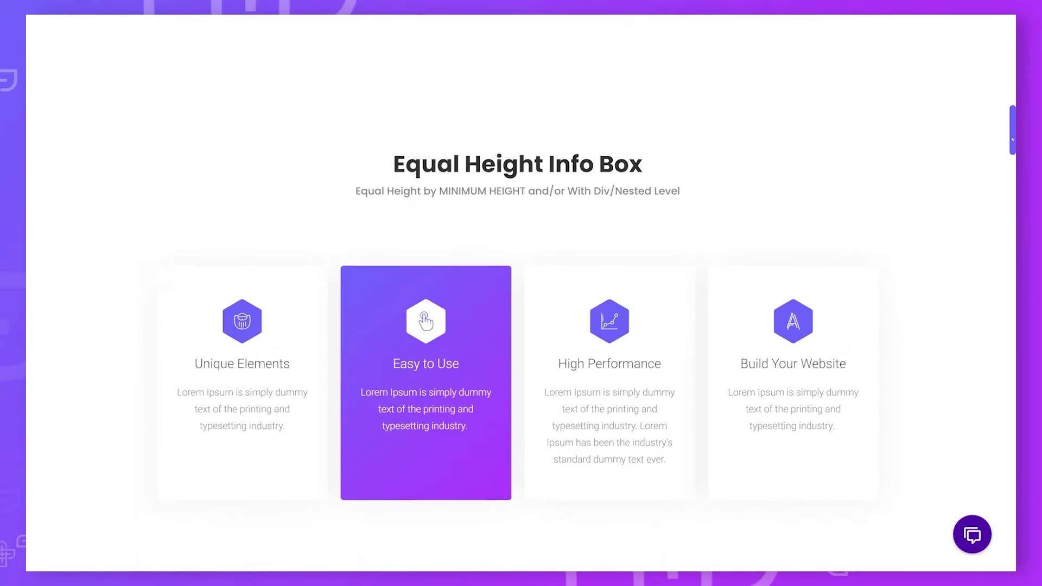
{"action": "scroll", "coordinate": [521, 293], "scroll_direction": "down", "scroll_amount": 8}
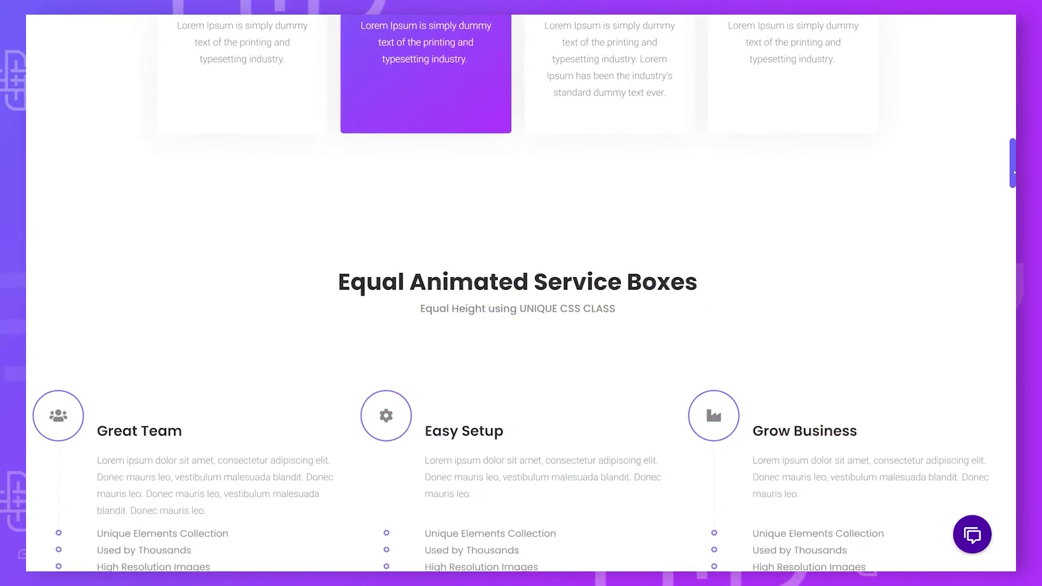
{"action": "scroll", "coordinate": [521, 293], "scroll_direction": "down", "scroll_amount": 10}
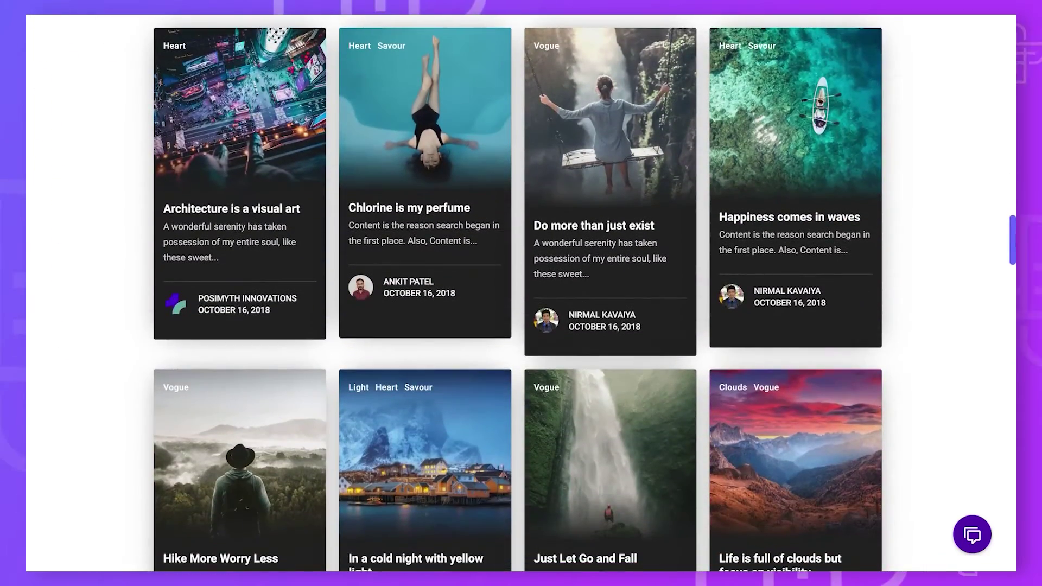
{"action": "scroll", "coordinate": [812, 377], "scroll_direction": "down", "scroll_amount": 10}
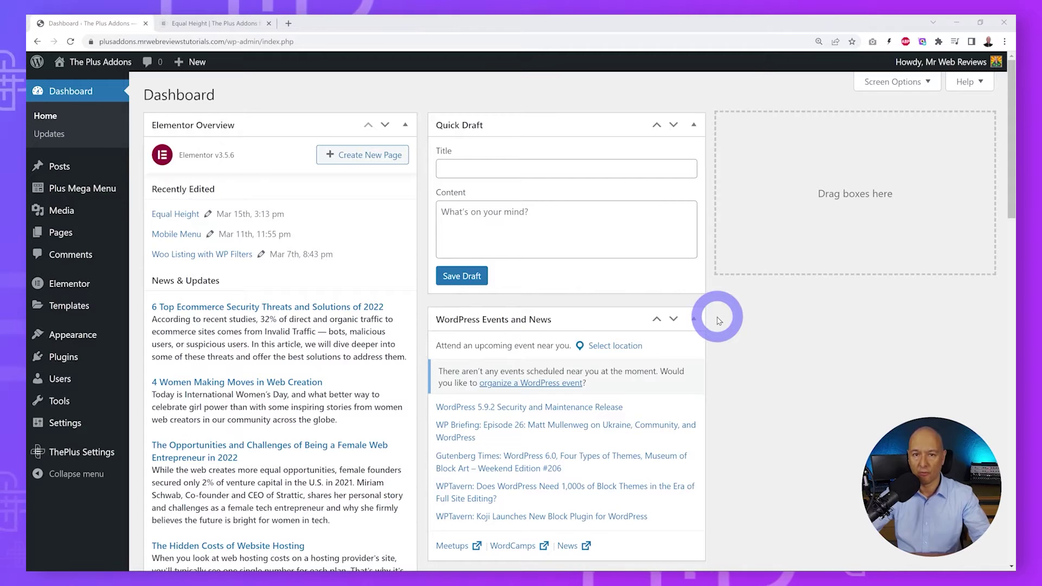
- Search the WordPress plugin directory for "the plus addons"
{"action": "mouse_move", "coordinate": [69, 361]}
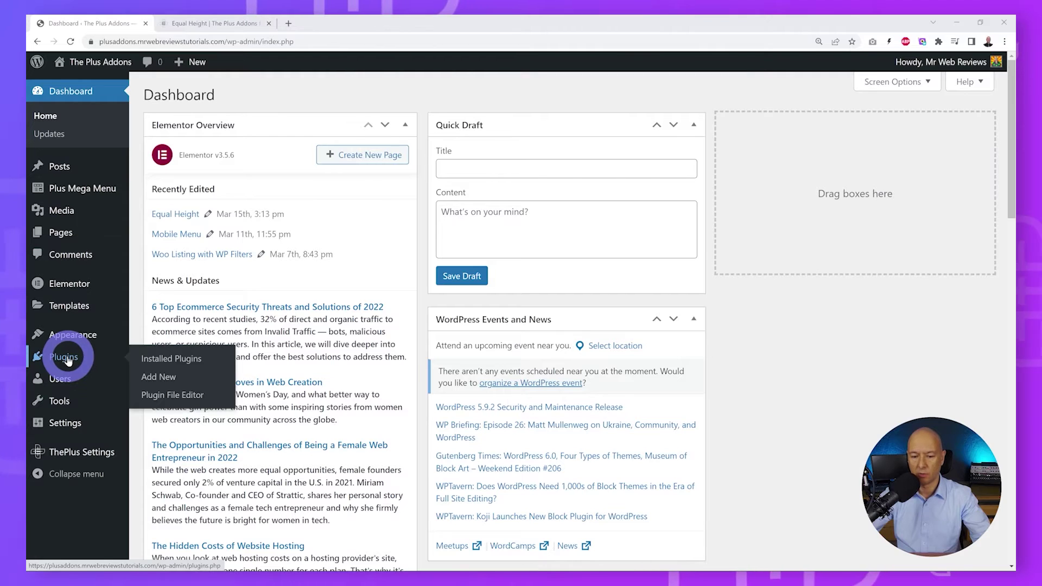
{"action": "left_click", "coordinate": [159, 377]}
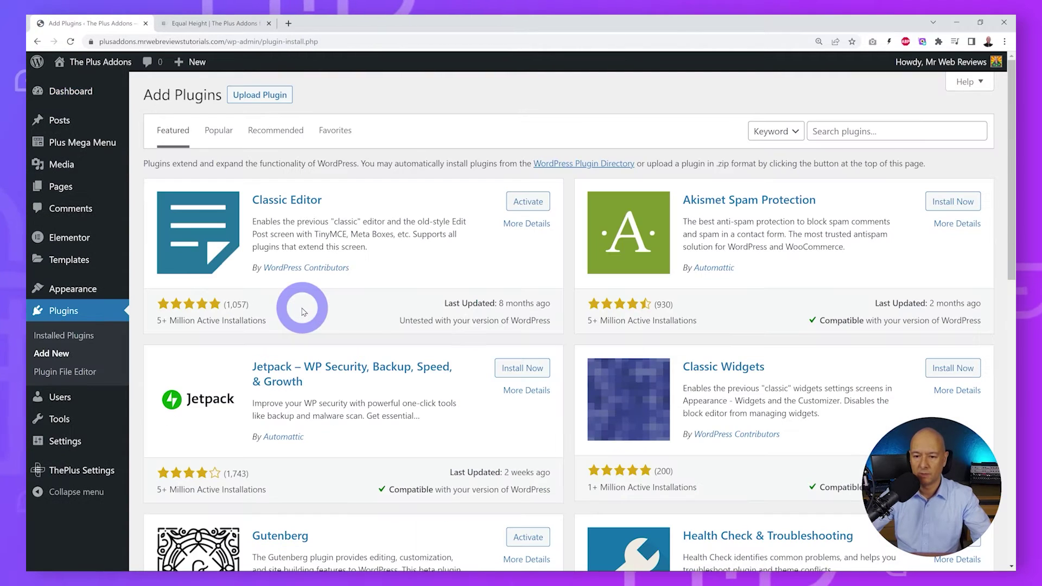
{"action": "left_click", "coordinate": [874, 132]}
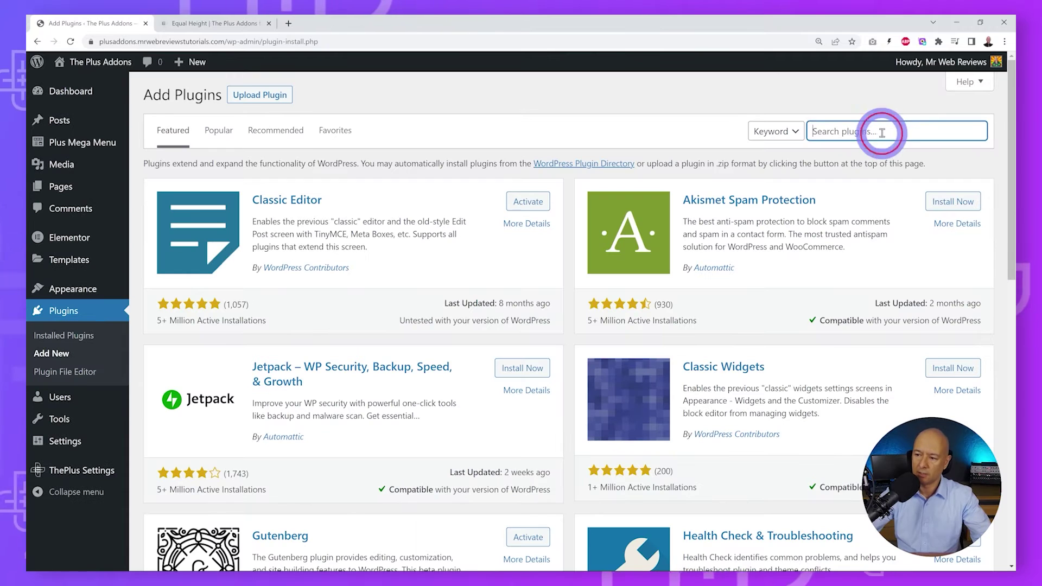
{"action": "type", "text": "the plus addons"}
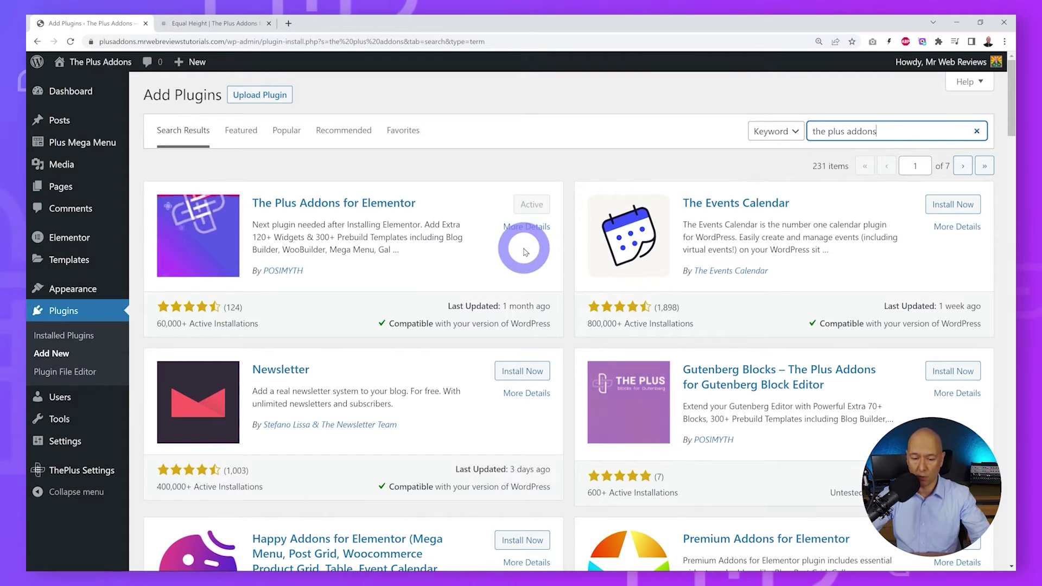
- Find the Equal Height feature among ThePlus widget settings by searching "equal", make sure it is enabled, and save
{"action": "left_click", "coordinate": [64, 470]}
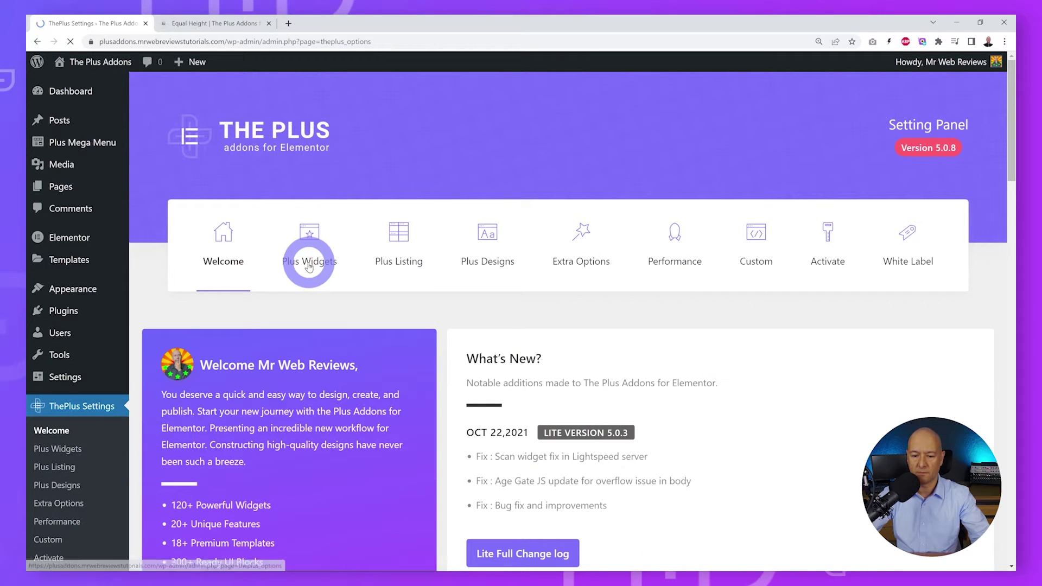
{"action": "left_click", "coordinate": [914, 337]}
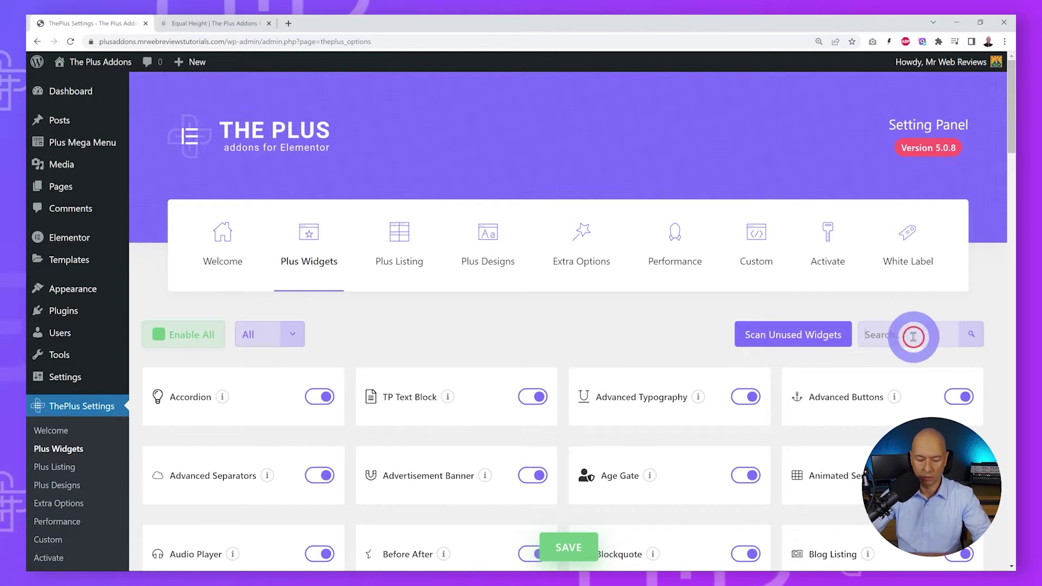
{"action": "type", "text": "equal"}
{"action": "scroll", "coordinate": [597, 331], "scroll_direction": "down", "scroll_amount": 3}
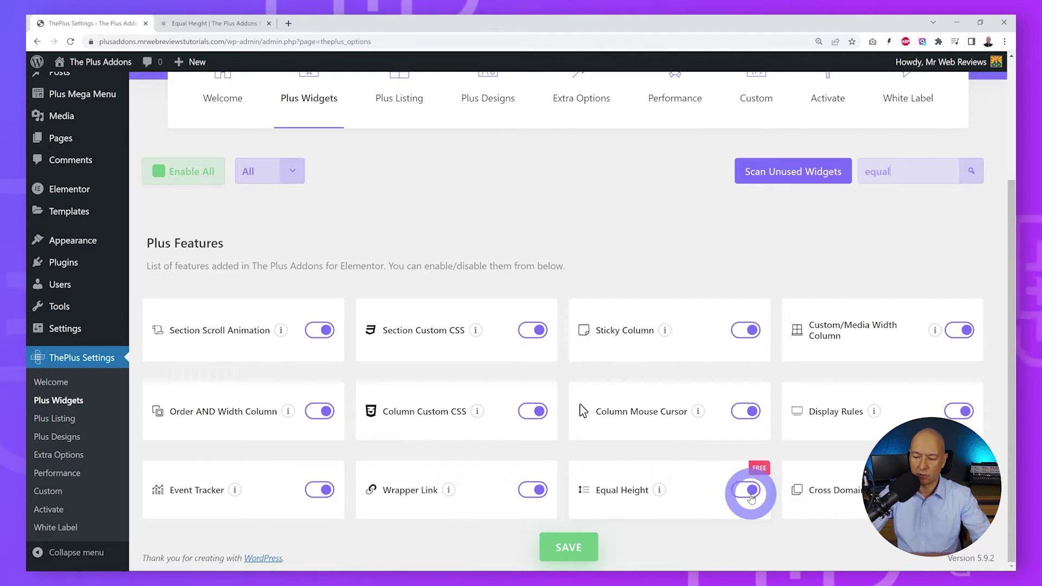
{"action": "left_click", "coordinate": [752, 491]}
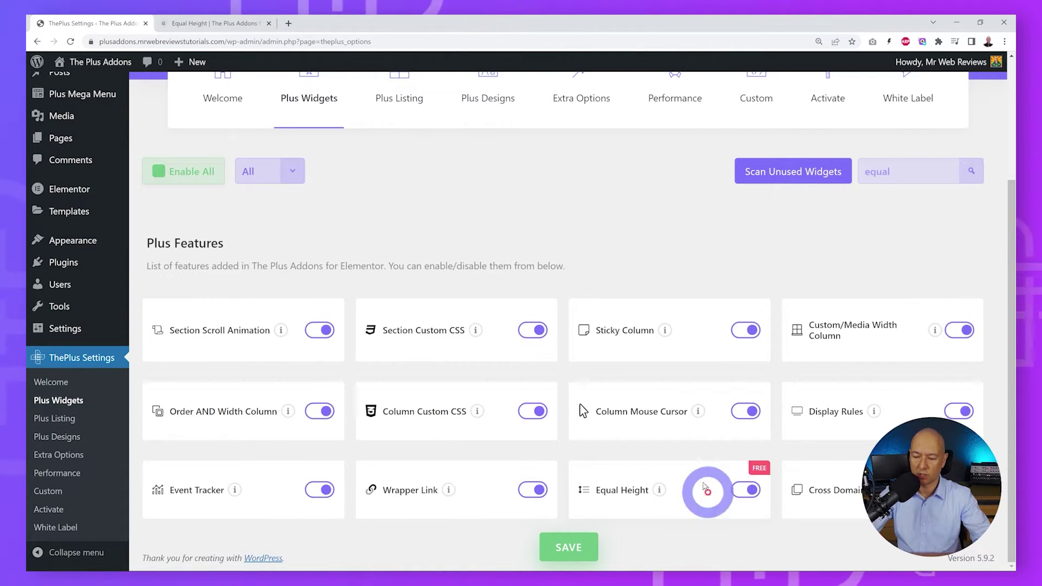
{"action": "left_click", "coordinate": [580, 545]}
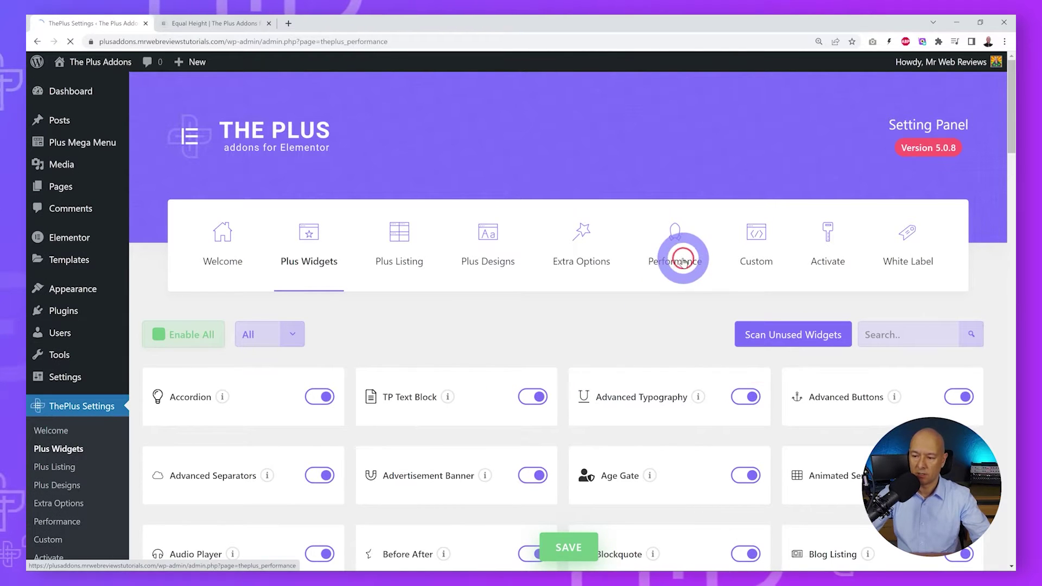
- Purge all of the plugin's cache in ThePlus performance settings and save
{"action": "scroll", "coordinate": [486, 243], "scroll_direction": "down", "scroll_amount": 2}
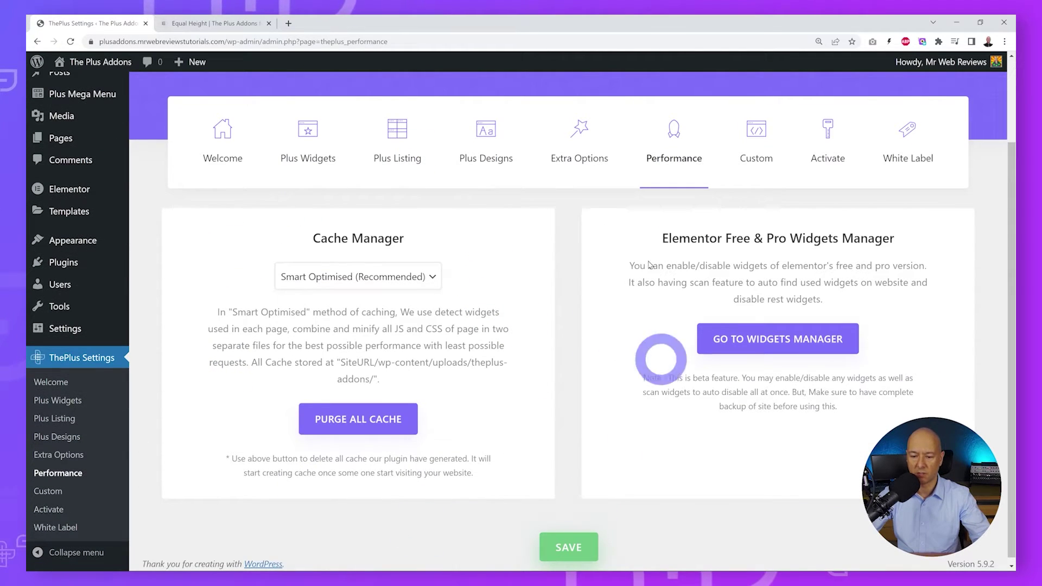
{"action": "left_click", "coordinate": [375, 419]}
{"action": "left_click", "coordinate": [565, 119]}
{"action": "left_click", "coordinate": [570, 544]}
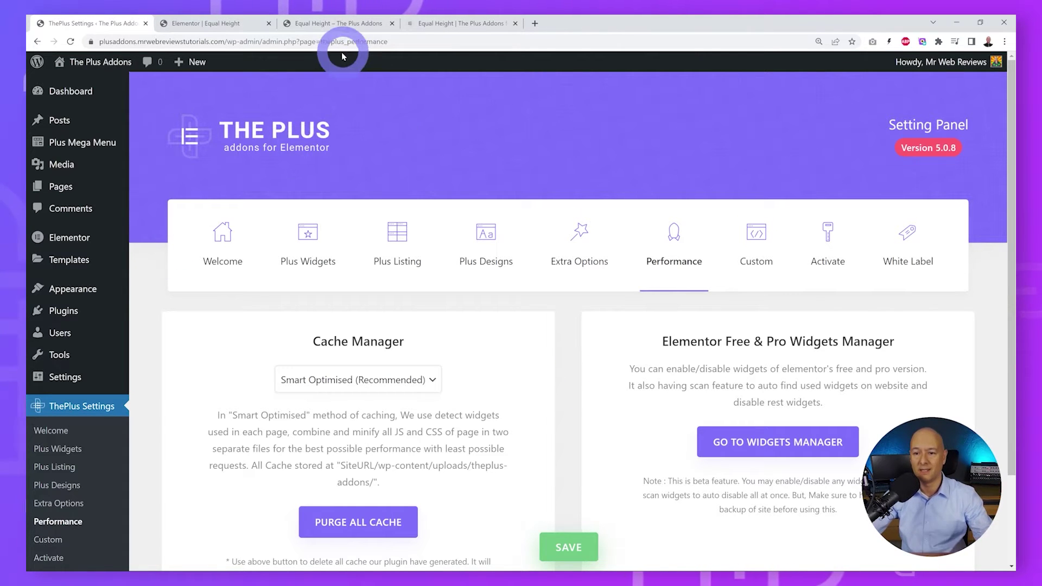
- Compare the site's Equal Height preview page with the official demo, checking the box heights in each section
{"action": "left_click", "coordinate": [332, 24]}
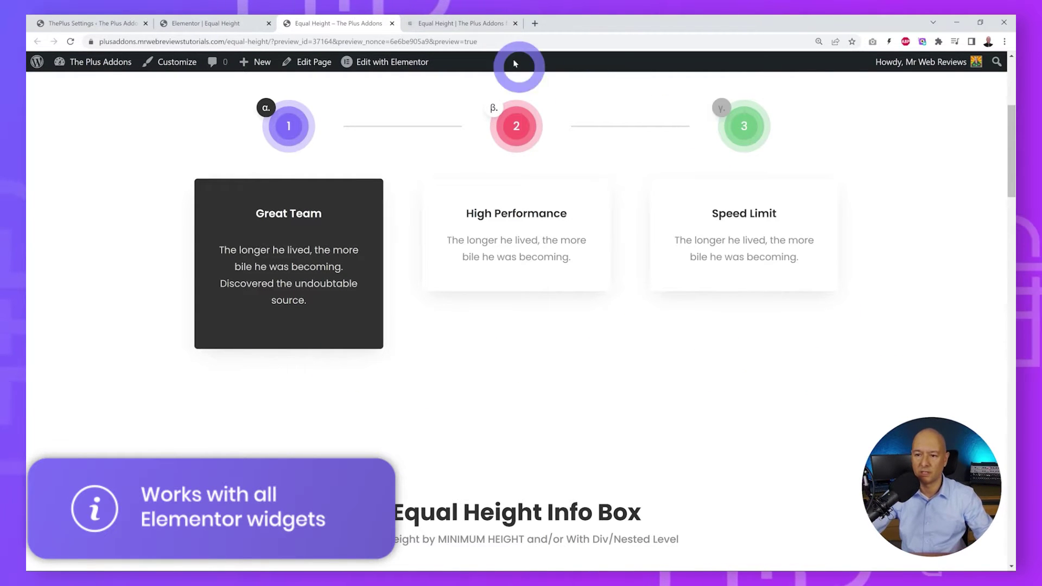
{"action": "left_click", "coordinate": [455, 23]}
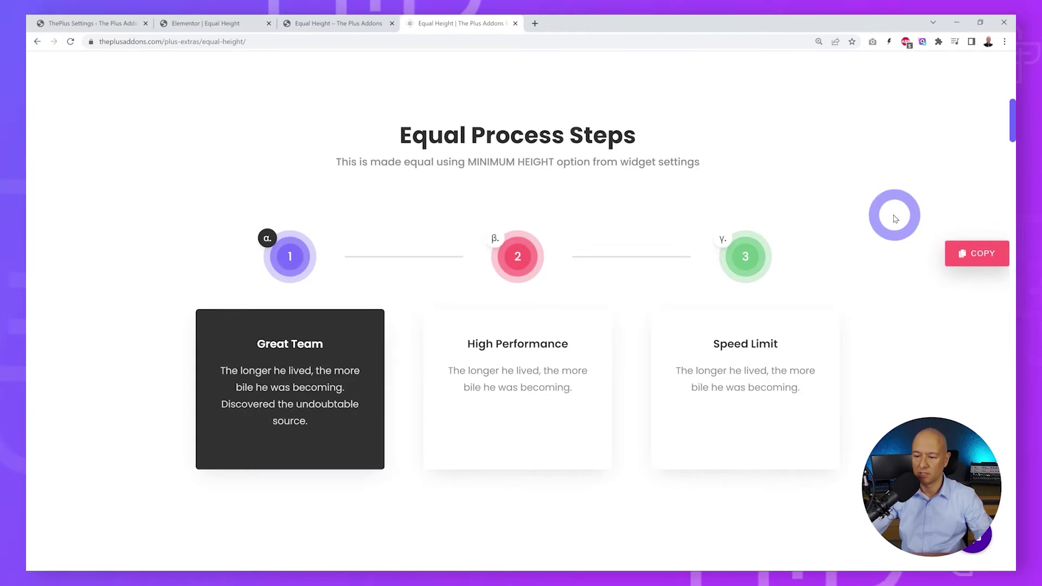
{"action": "scroll", "coordinate": [884, 256], "scroll_direction": "down", "scroll_amount": 1}
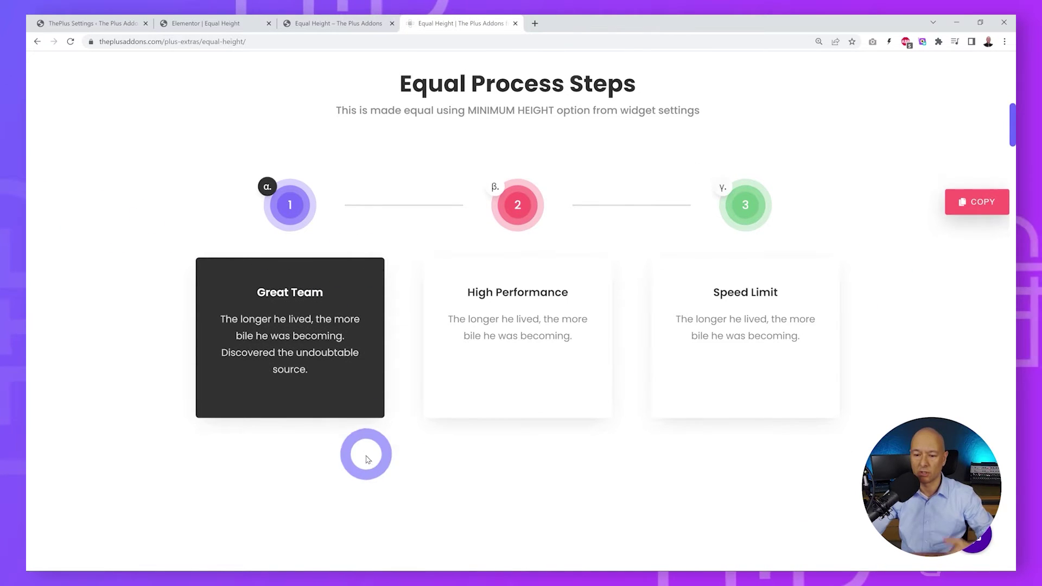
{"action": "left_click", "coordinate": [335, 22]}
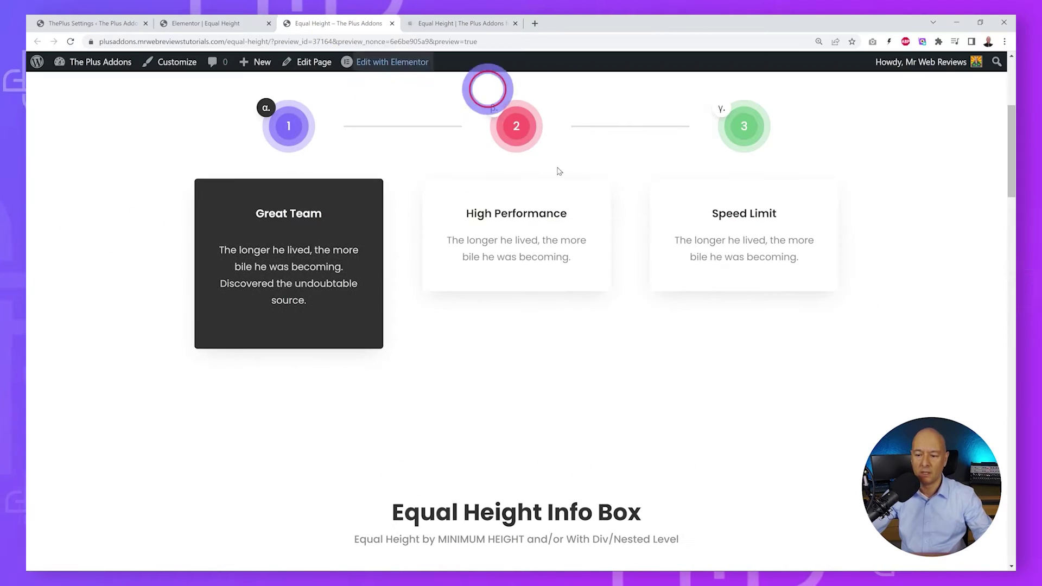
{"action": "scroll", "coordinate": [955, 266], "scroll_direction": "down", "scroll_amount": 7}
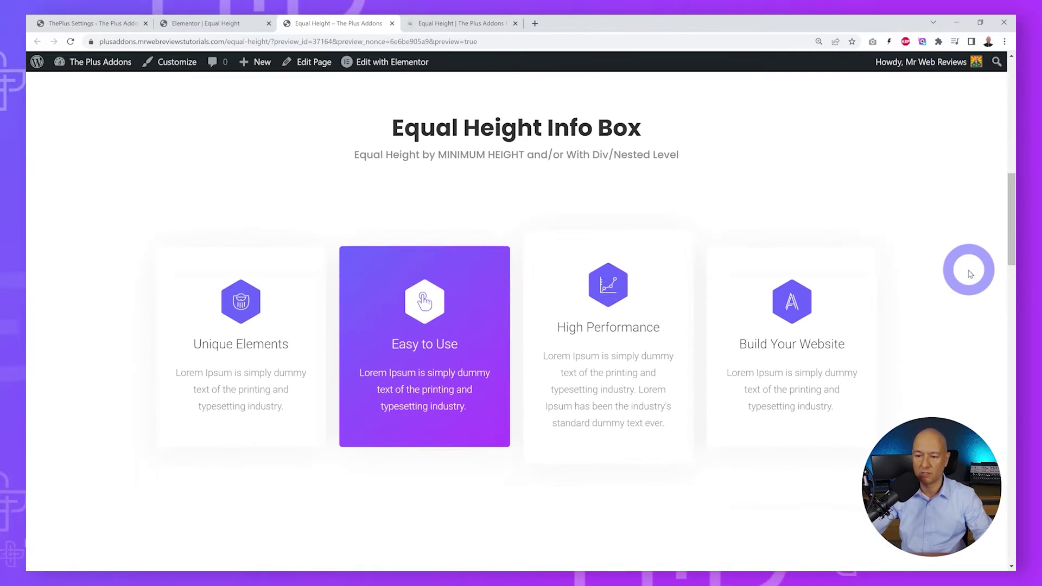
{"action": "scroll", "coordinate": [971, 274], "scroll_direction": "down", "scroll_amount": 14}
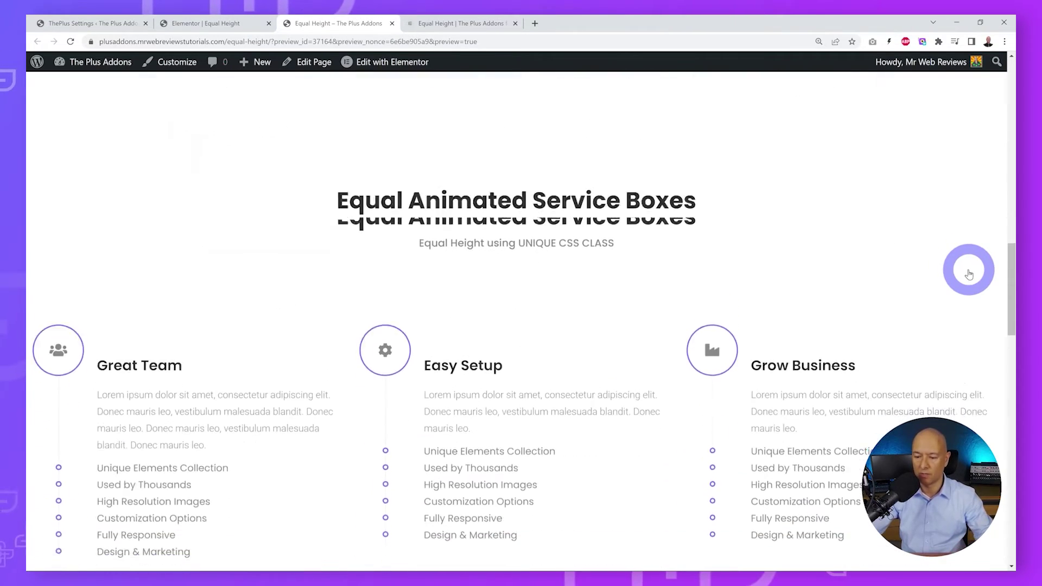
{"action": "scroll", "coordinate": [970, 274], "scroll_direction": "down", "scroll_amount": 15}
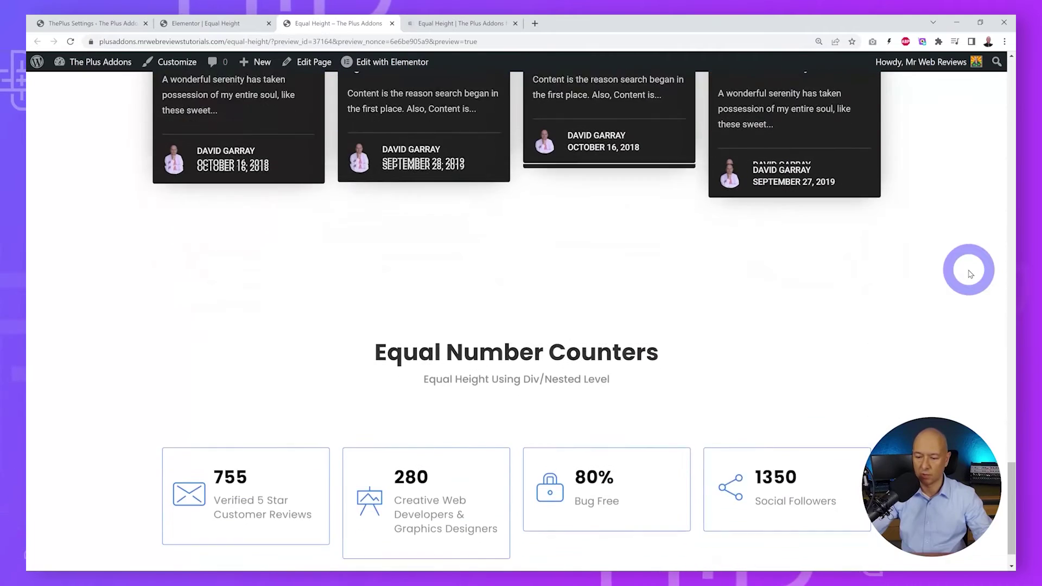
{"action": "left_click", "coordinate": [970, 274]}
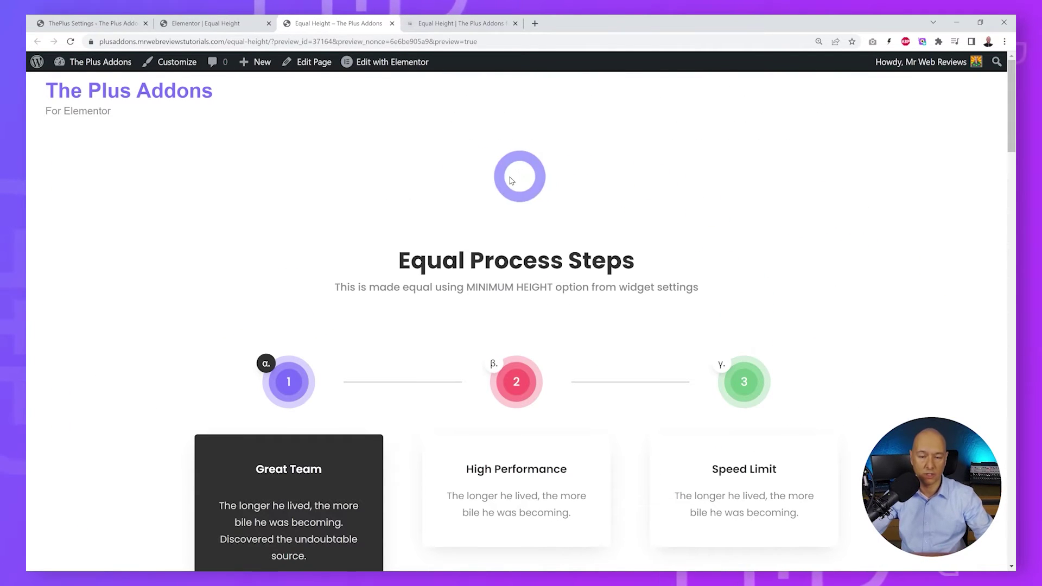
- Switch to the Elementor editor and check the widget types of the process steps and the Unique Elements box
{"action": "left_click", "coordinate": [207, 23]}
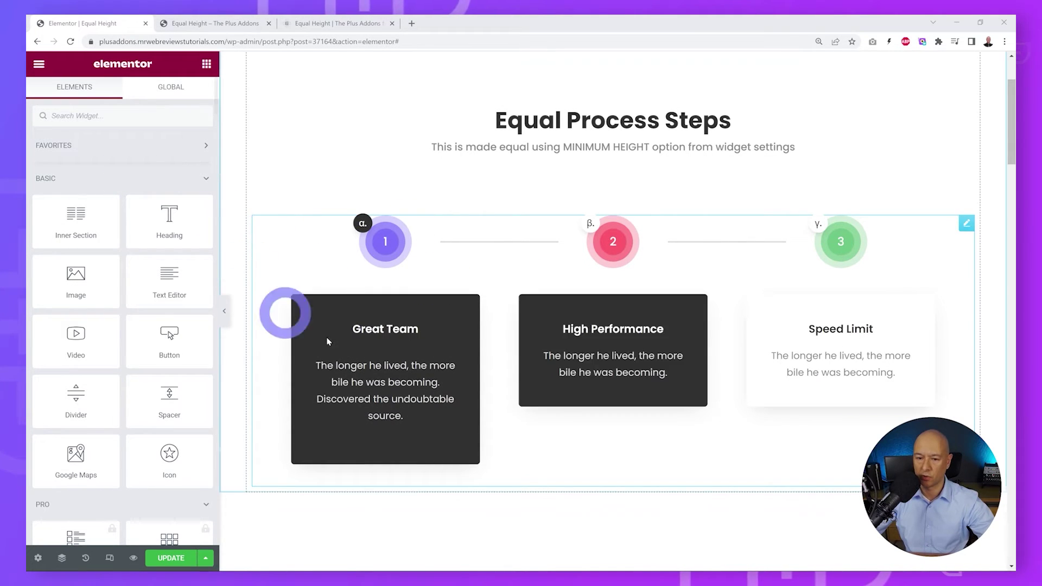
{"action": "left_click", "coordinate": [966, 227]}
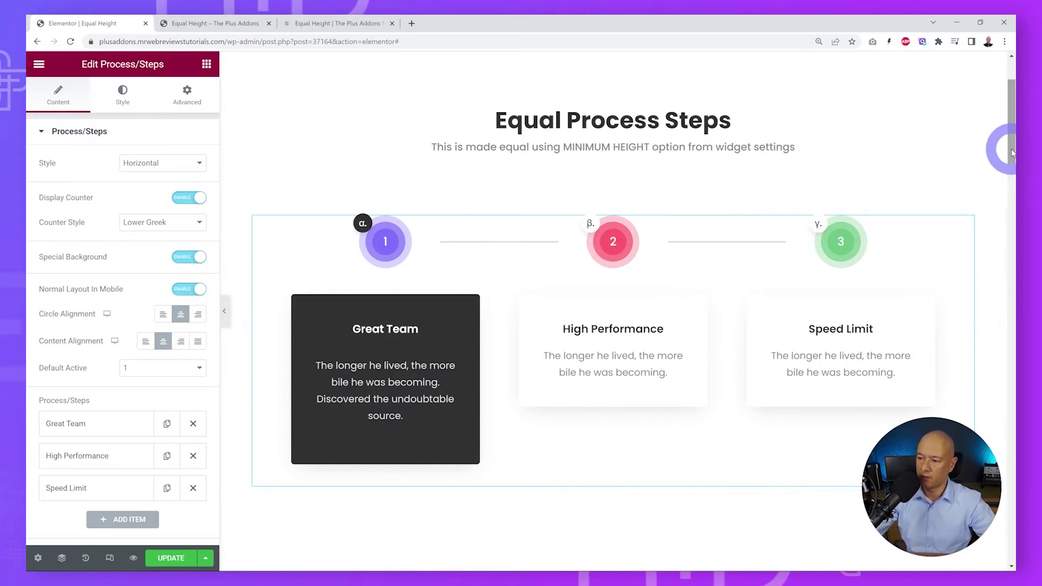
{"action": "left_click_drag", "start_coordinate": [1013, 162], "coordinate": [1013, 190]}
{"action": "scroll", "coordinate": [1012, 195], "scroll_direction": "down", "scroll_amount": 7}
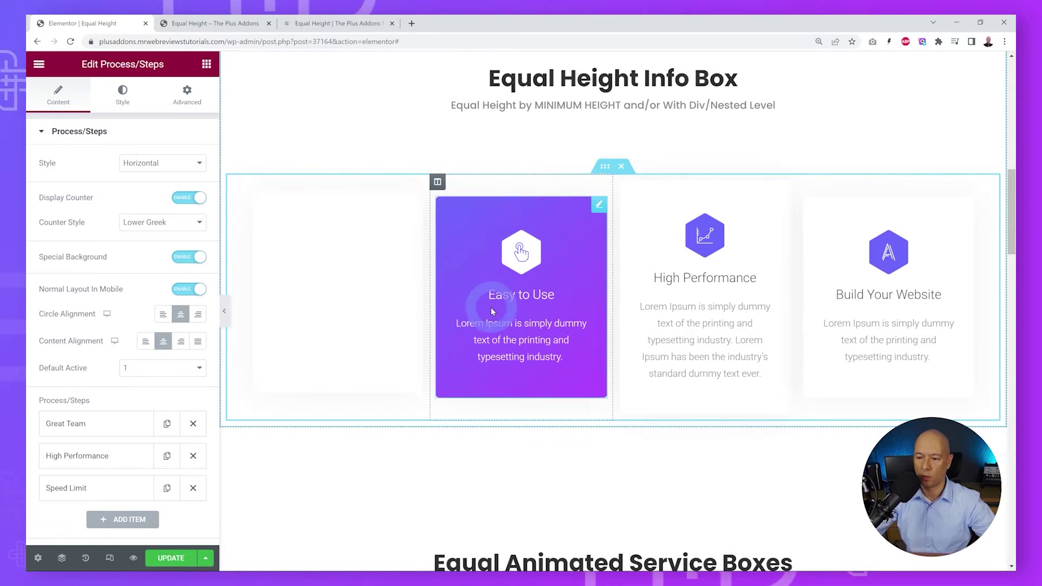
{"action": "left_click", "coordinate": [415, 207]}
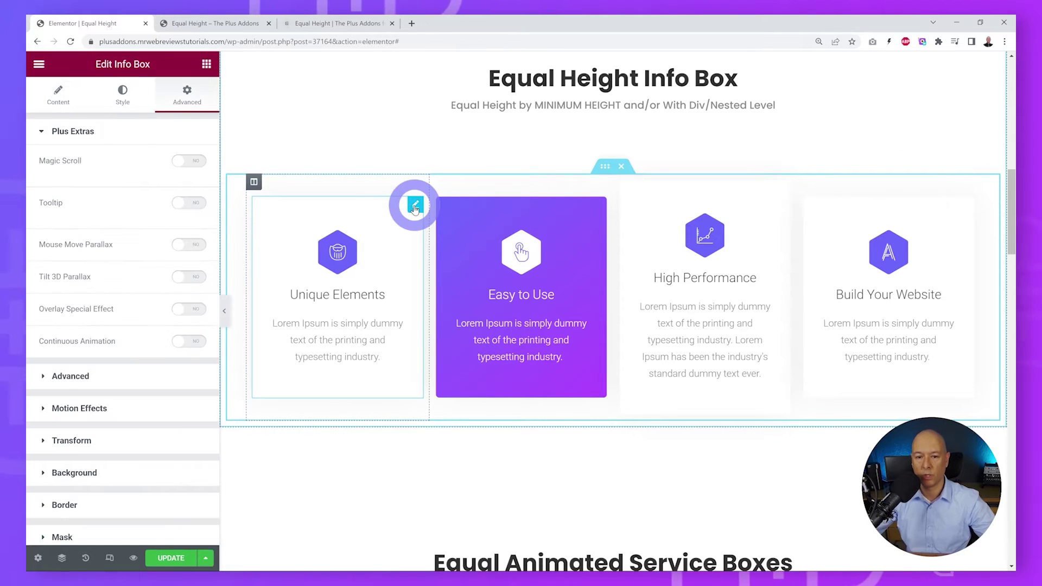
{"action": "left_click", "coordinate": [120, 76]}
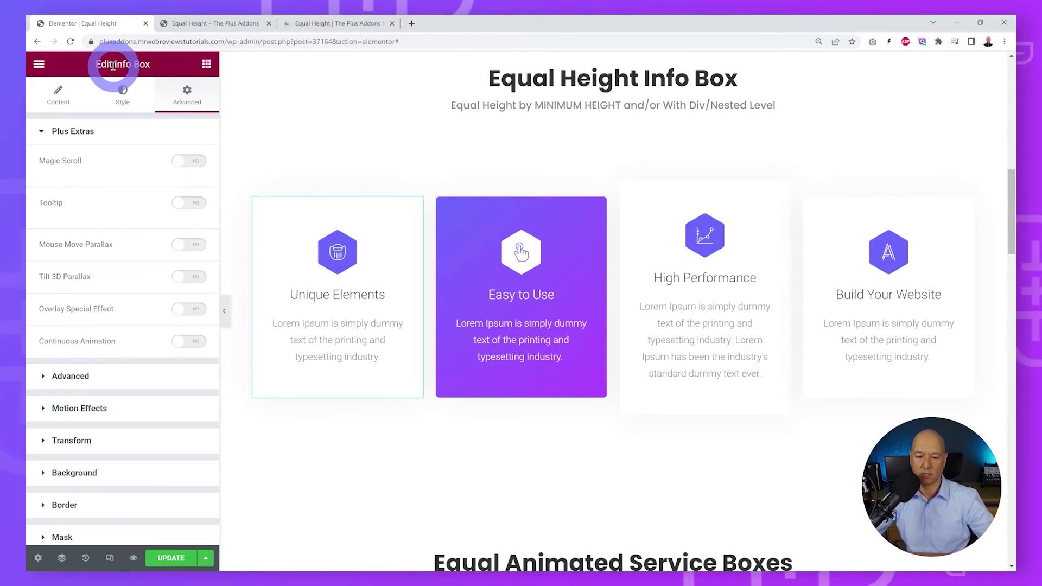
- Open the Process/Steps widget in the Equal Process Steps section for editing
{"action": "left_click", "coordinate": [1011, 209]}
{"action": "left_click_drag", "start_coordinate": [1013, 209], "coordinate": [1012, 135]}
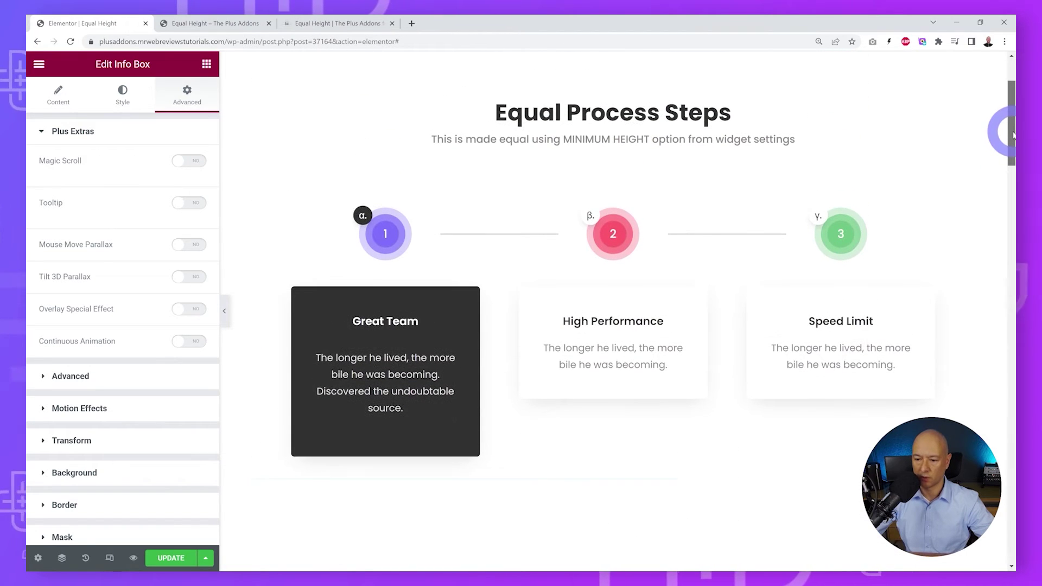
{"action": "left_click", "coordinate": [514, 128]}
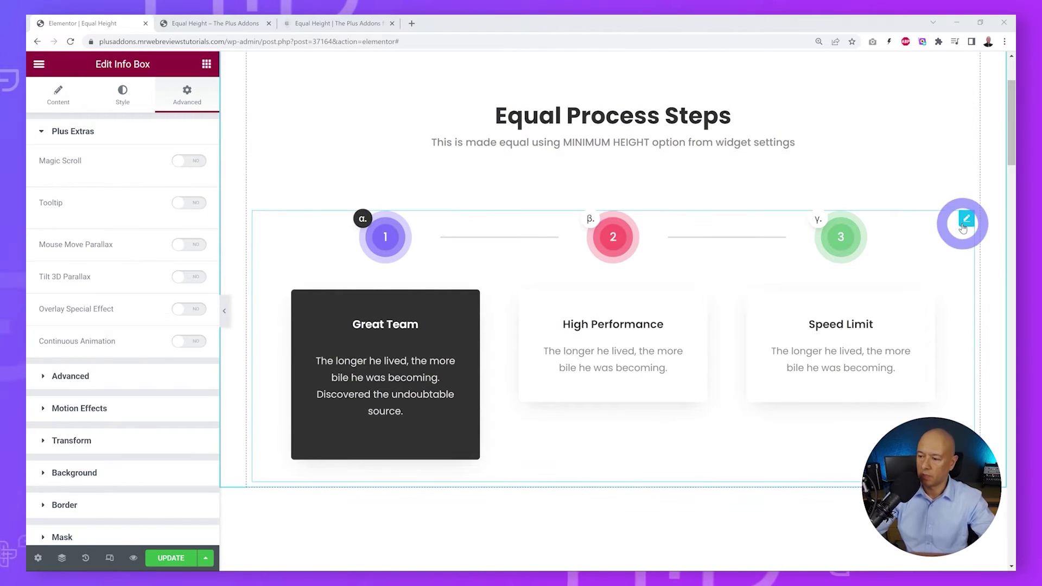
{"action": "left_click", "coordinate": [966, 220]}
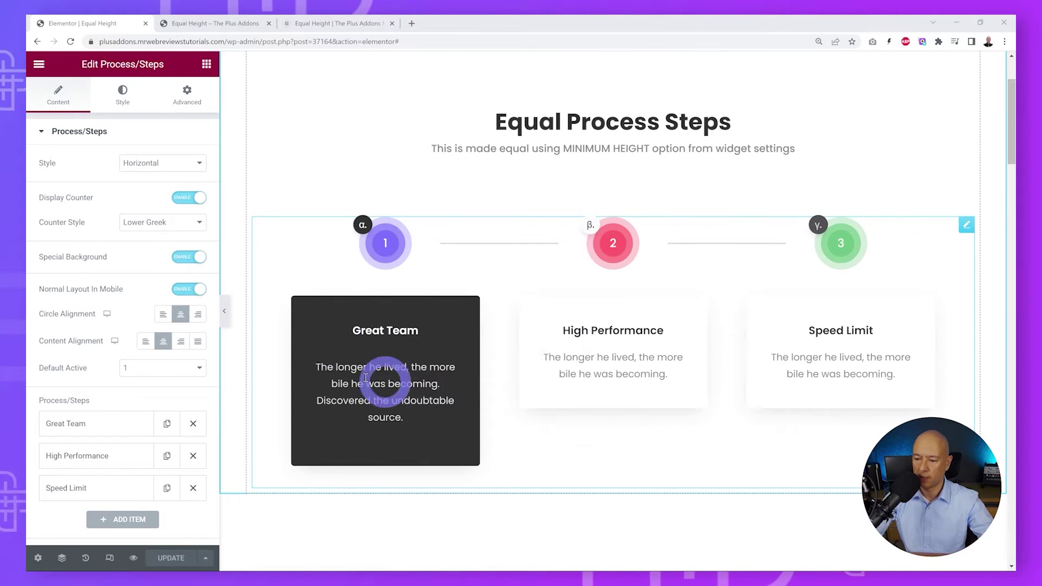
- Enable Equal Height for the Process/Steps widget in its advanced PlusExtras settings
{"action": "left_click", "coordinate": [187, 97]}
{"action": "left_click", "coordinate": [174, 216]}
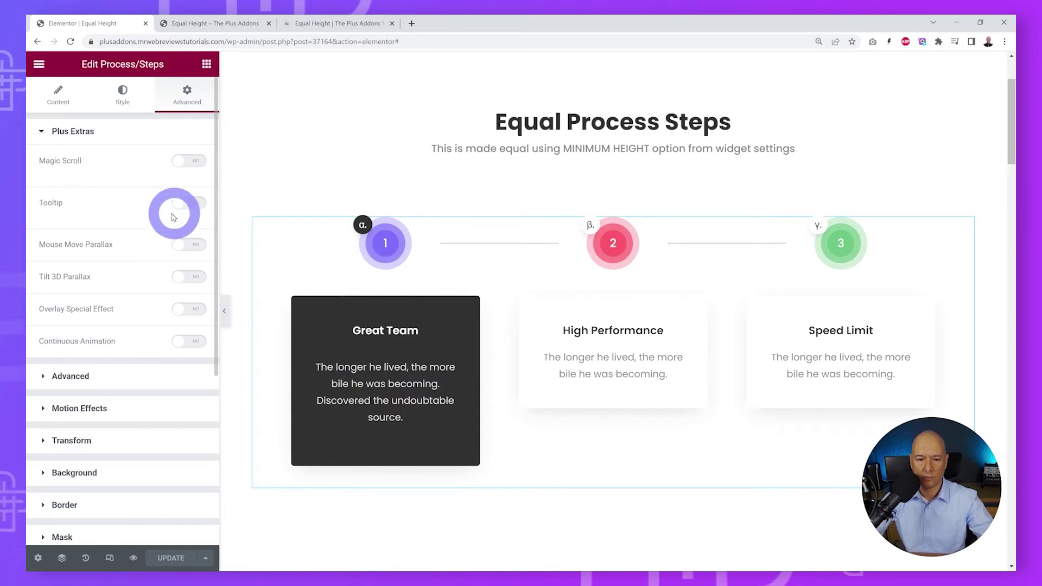
{"action": "left_click", "coordinate": [70, 131]}
{"action": "scroll", "coordinate": [160, 380], "scroll_direction": "down", "scroll_amount": 2}
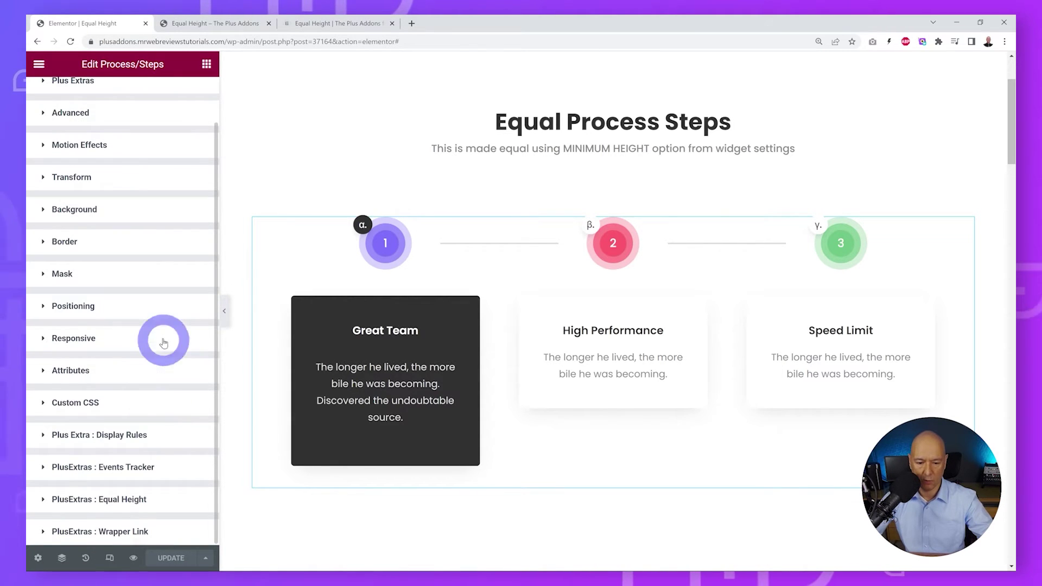
{"action": "scroll", "coordinate": [91, 504], "scroll_direction": "up", "scroll_amount": 2}
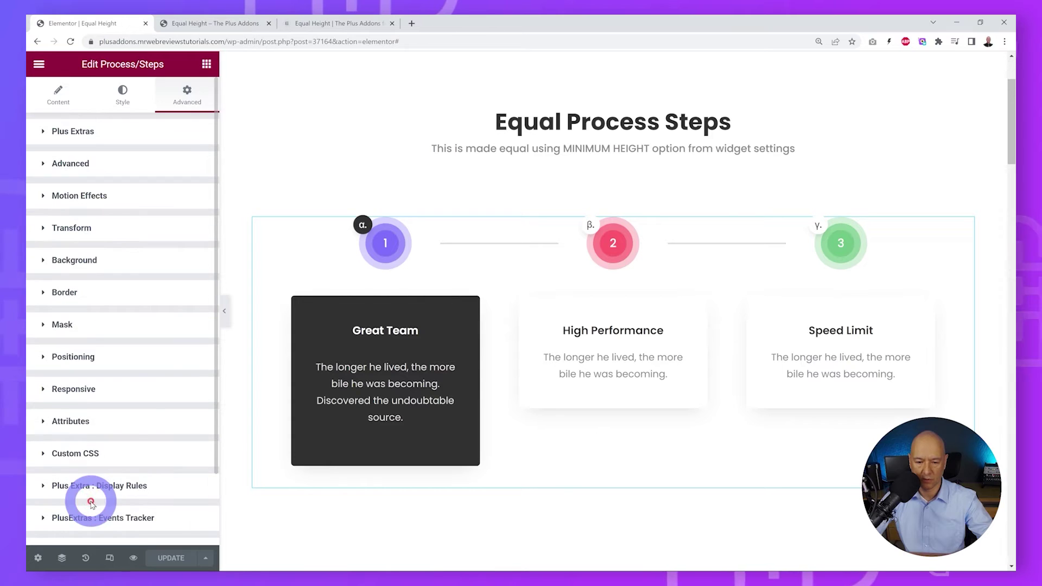
{"action": "scroll", "coordinate": [172, 365], "scroll_direction": "down", "scroll_amount": 2}
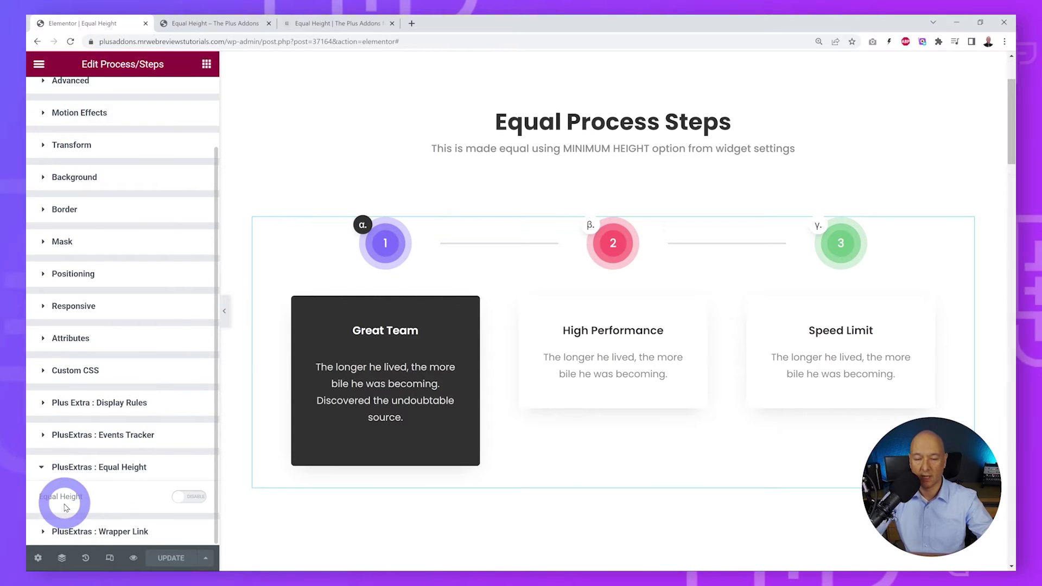
{"action": "left_click", "coordinate": [187, 497]}
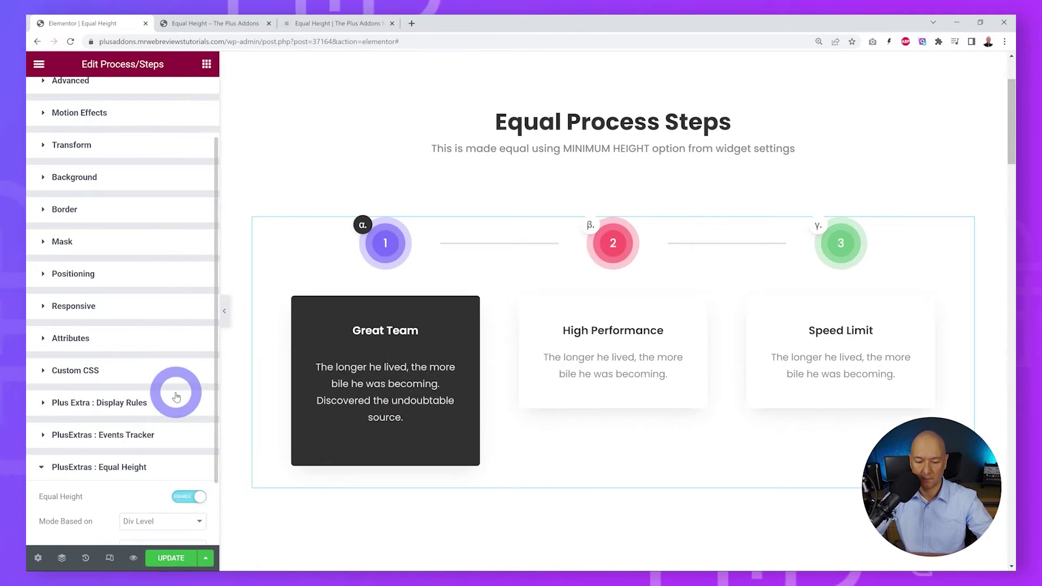
- Examine the Equal Height options for mode, nested level and sub nested level, keeping Div Level as the mode
{"action": "scroll", "coordinate": [176, 396], "scroll_direction": "down", "scroll_amount": 2}
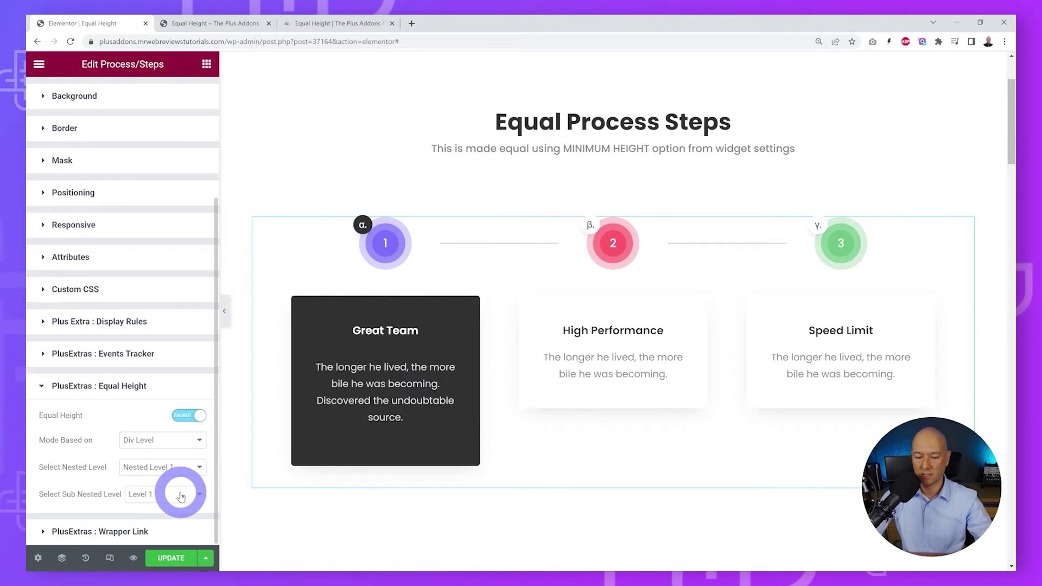
{"action": "left_click", "coordinate": [200, 442]}
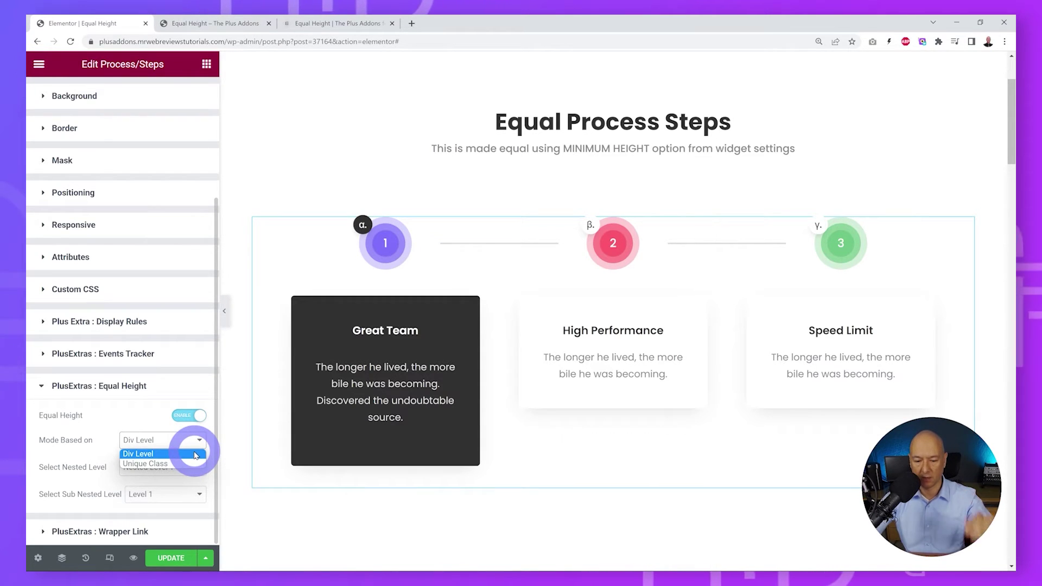
{"action": "left_click", "coordinate": [196, 454]}
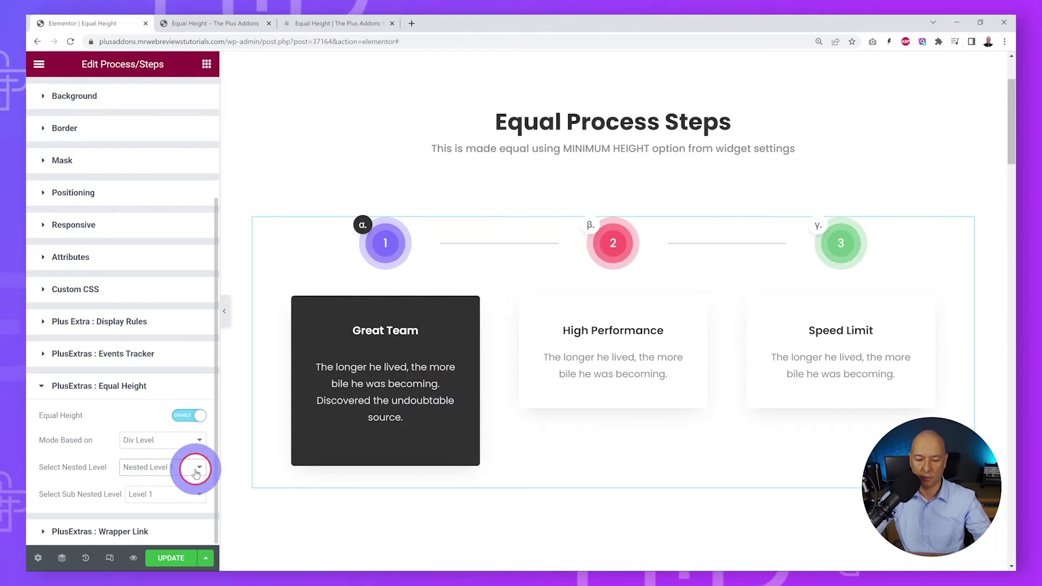
{"action": "left_click", "coordinate": [198, 469]}
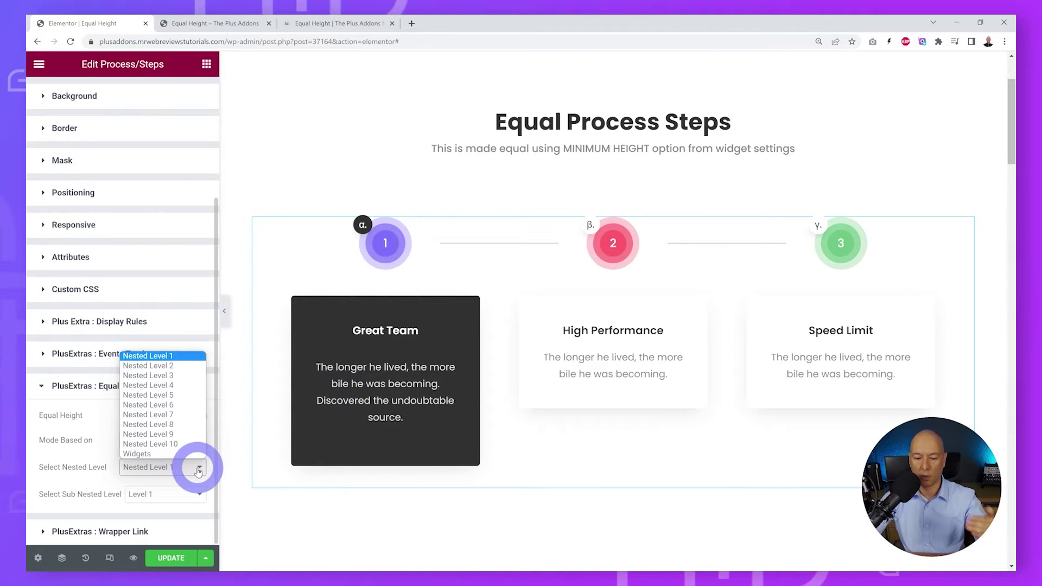
{"action": "left_click", "coordinate": [91, 470]}
{"action": "left_click", "coordinate": [196, 495]}
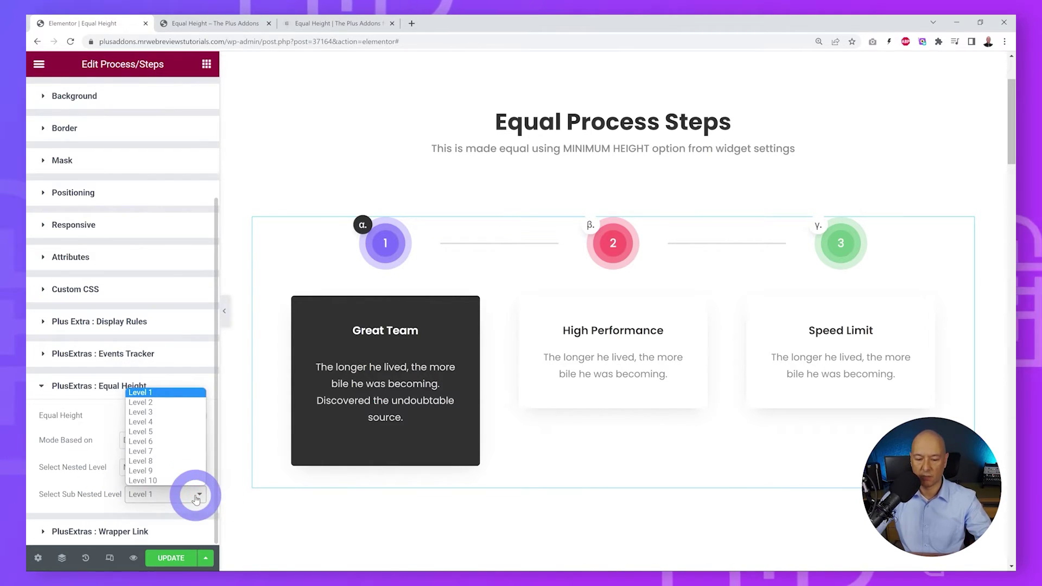
{"action": "left_click", "coordinate": [102, 479]}
{"action": "left_click_drag", "start_coordinate": [103, 481], "coordinate": [96, 481]}
{"action": "left_click", "coordinate": [107, 433]}
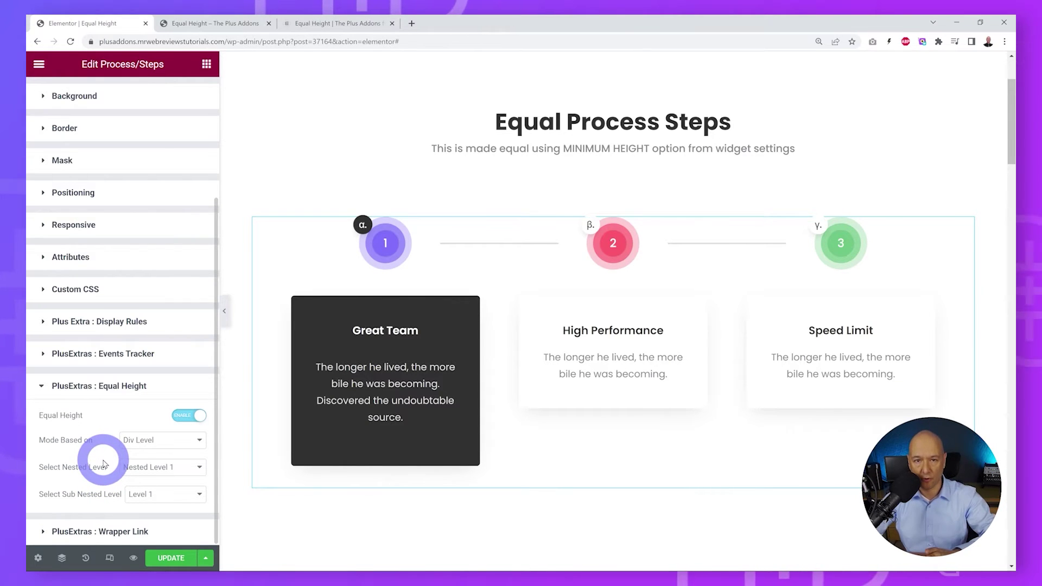
- Switch to the Equal Height preview page and inspect the Great Team box's HTML structure up to its widget container
{"action": "left_click", "coordinate": [217, 24]}
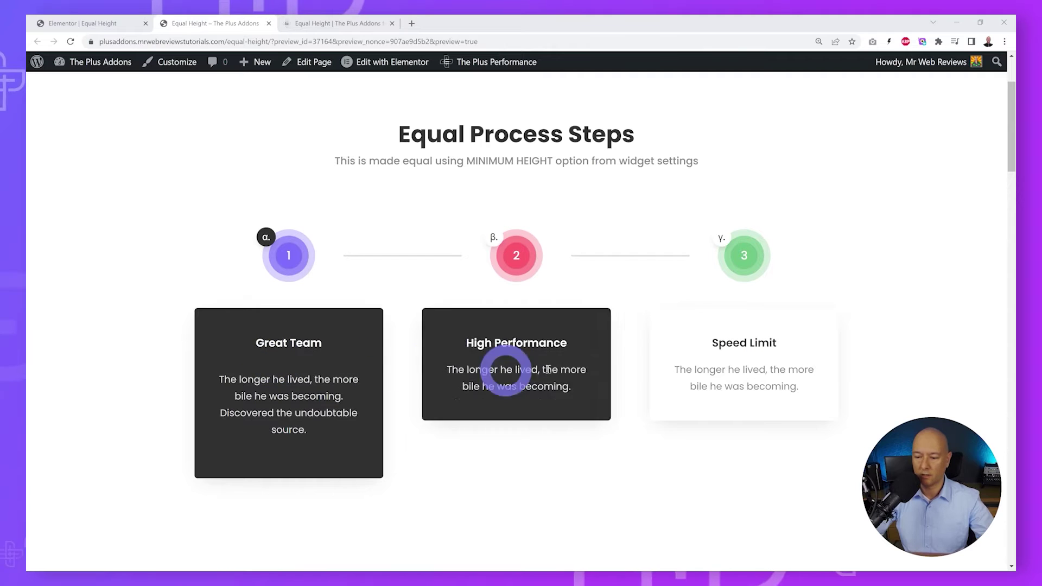
{"action": "right_click", "coordinate": [280, 374]}
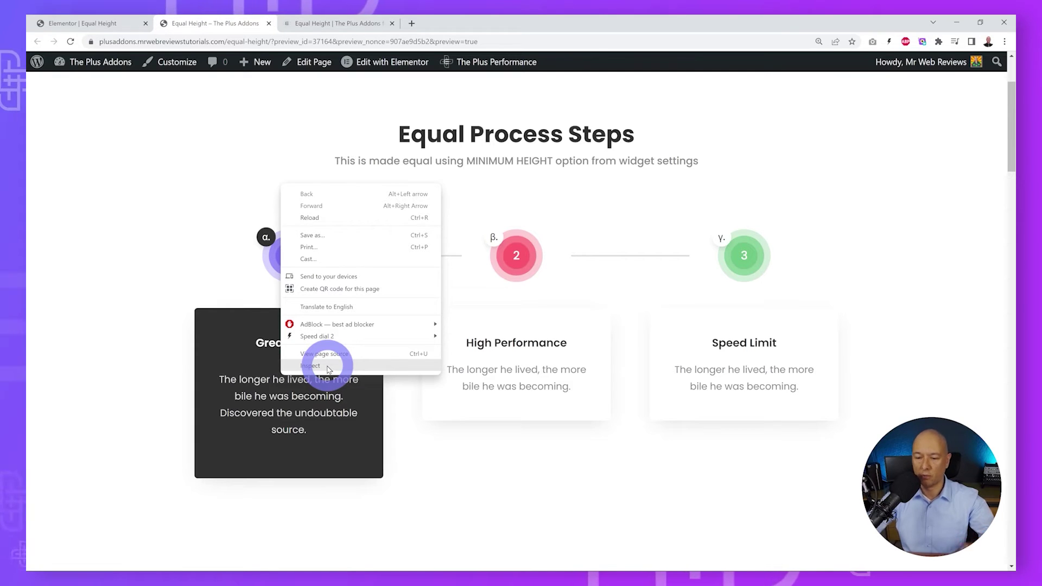
{"action": "left_click", "coordinate": [329, 366]}
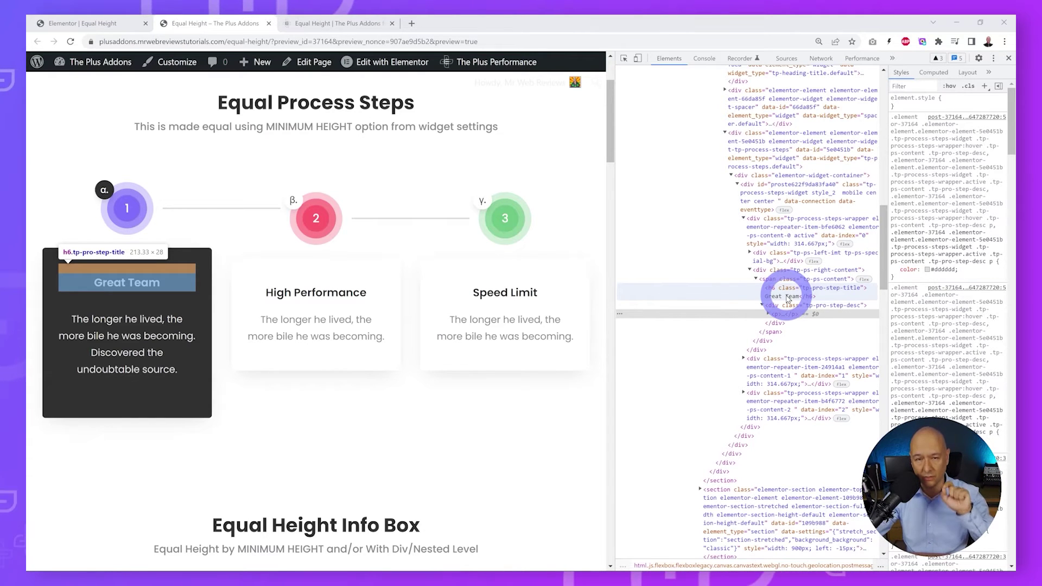
{"action": "scroll", "coordinate": [788, 298], "scroll_direction": "up", "scroll_amount": 1}
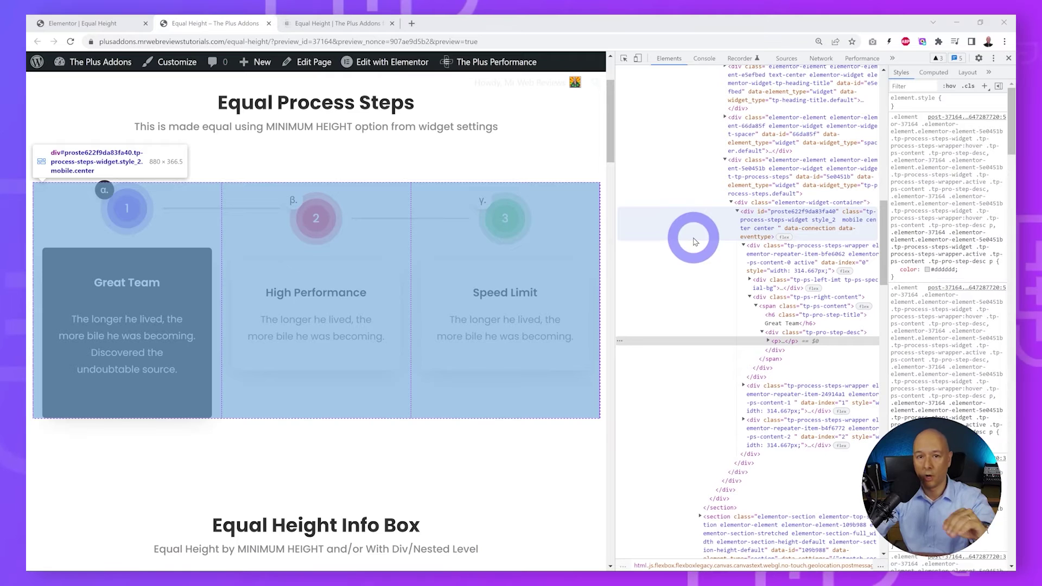
- Mark the elementor-widget-container, tp-process-steps-widget and first tp-process-steps-wrapper divs with DOM breakpoints to count the nesting levels
{"action": "left_click", "coordinate": [671, 205]}
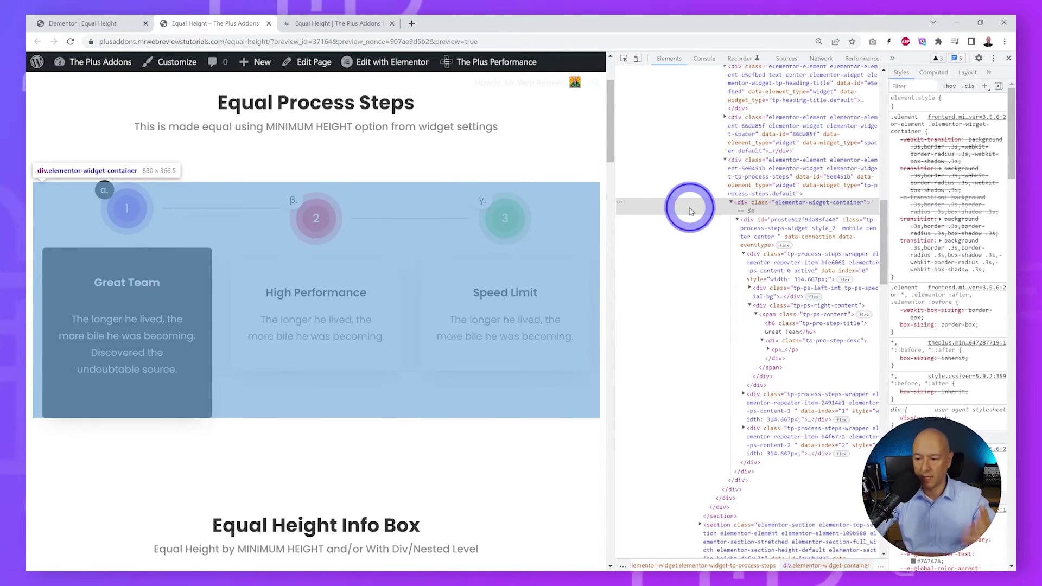
{"action": "right_click", "coordinate": [690, 211]}
{"action": "mouse_move", "coordinate": [738, 341]}
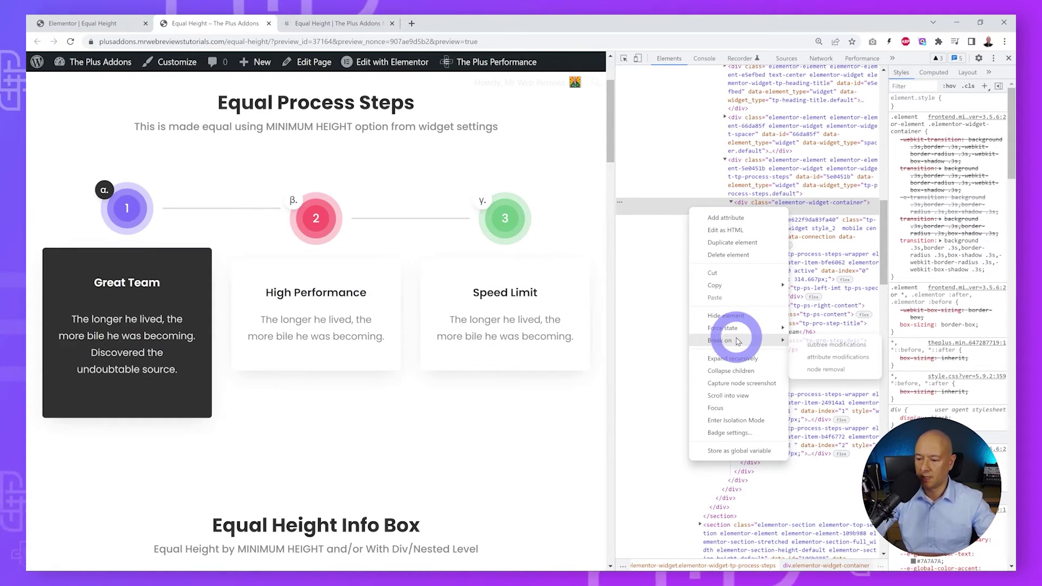
{"action": "left_click", "coordinate": [733, 358]}
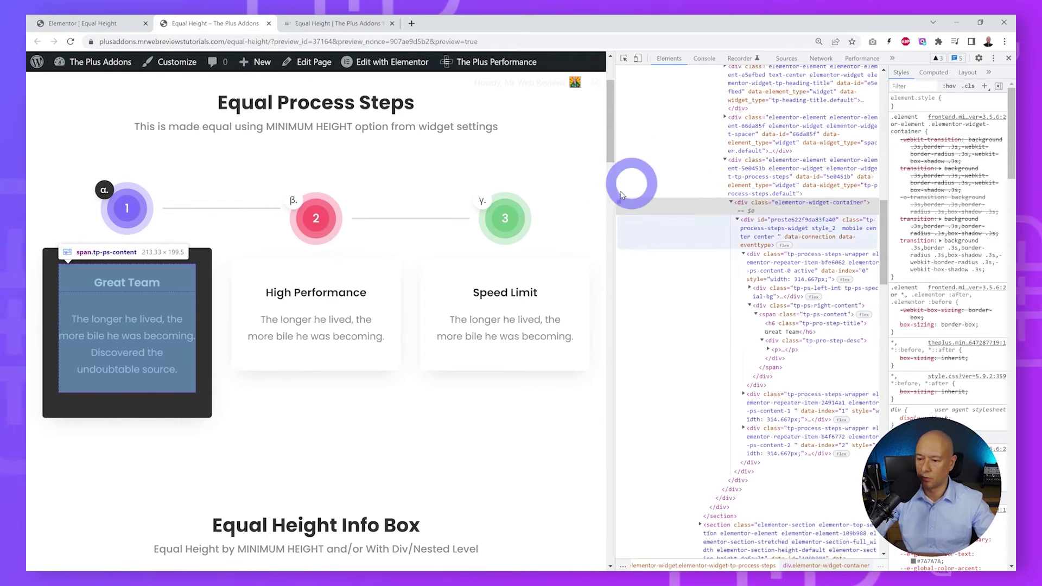
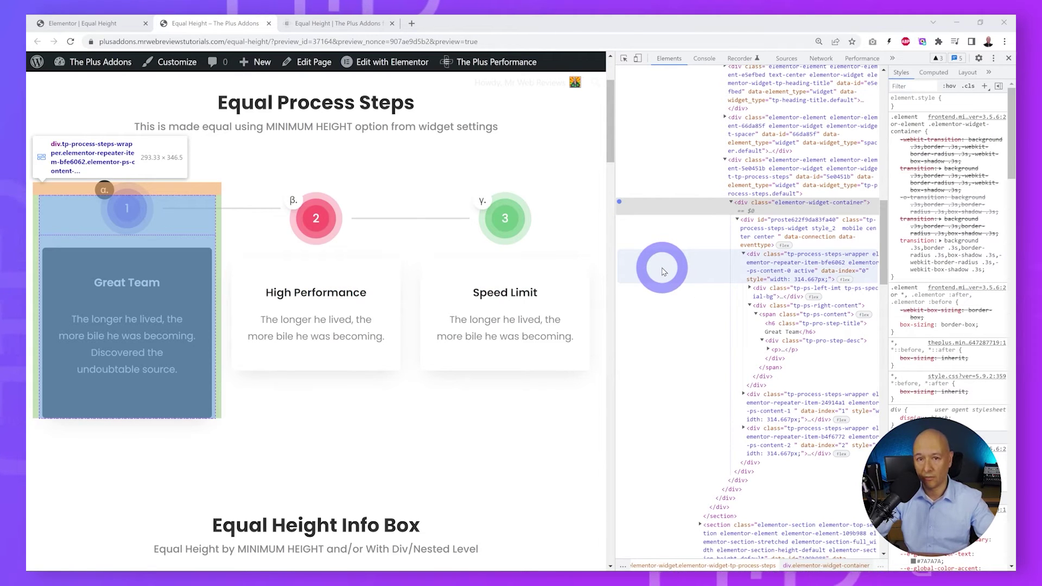
{"action": "right_click", "coordinate": [662, 271]}
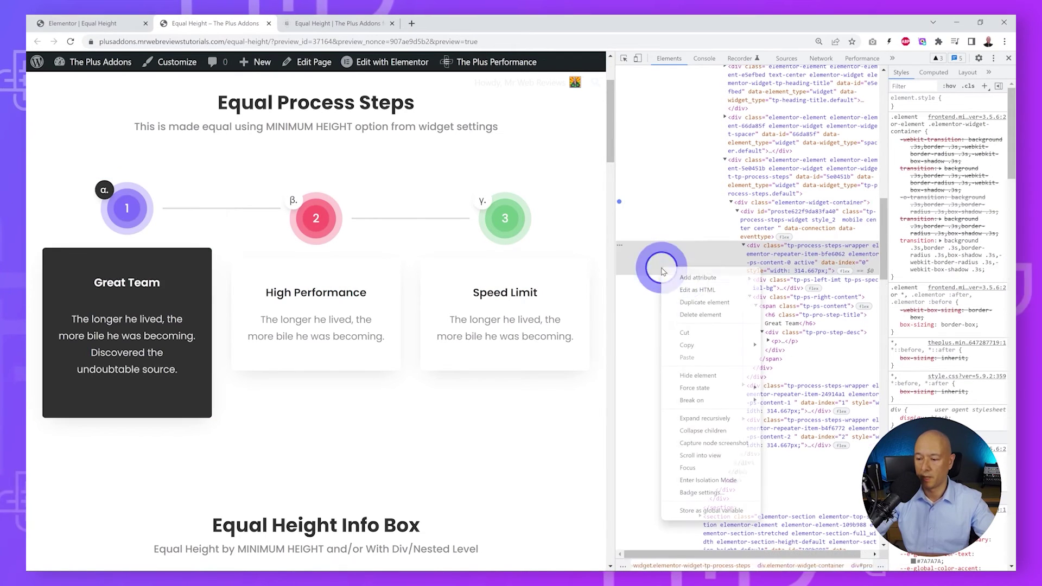
{"action": "mouse_move", "coordinate": [713, 400]}
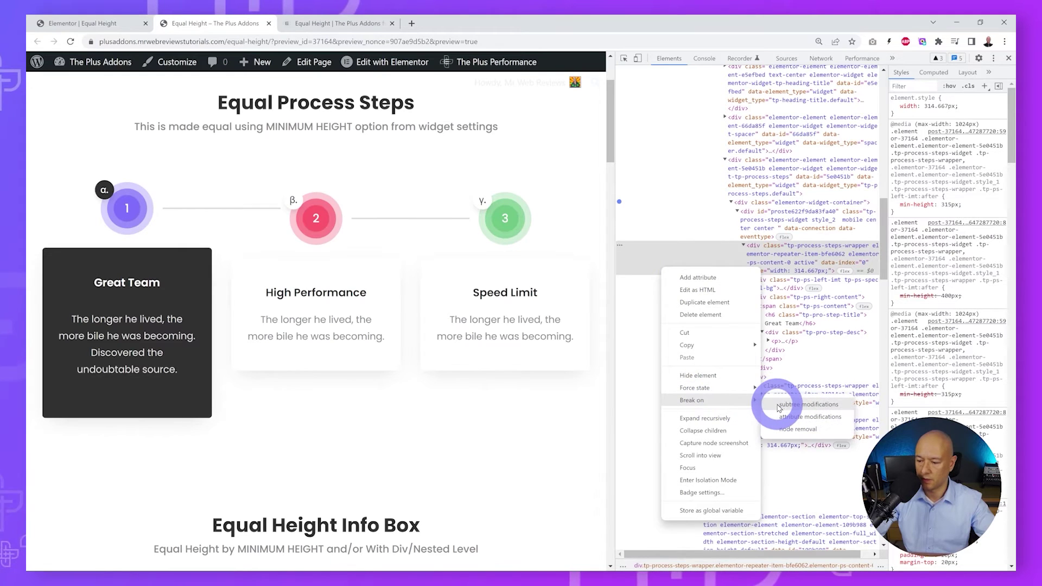
{"action": "left_click", "coordinate": [774, 401]}
{"action": "right_click", "coordinate": [662, 226]}
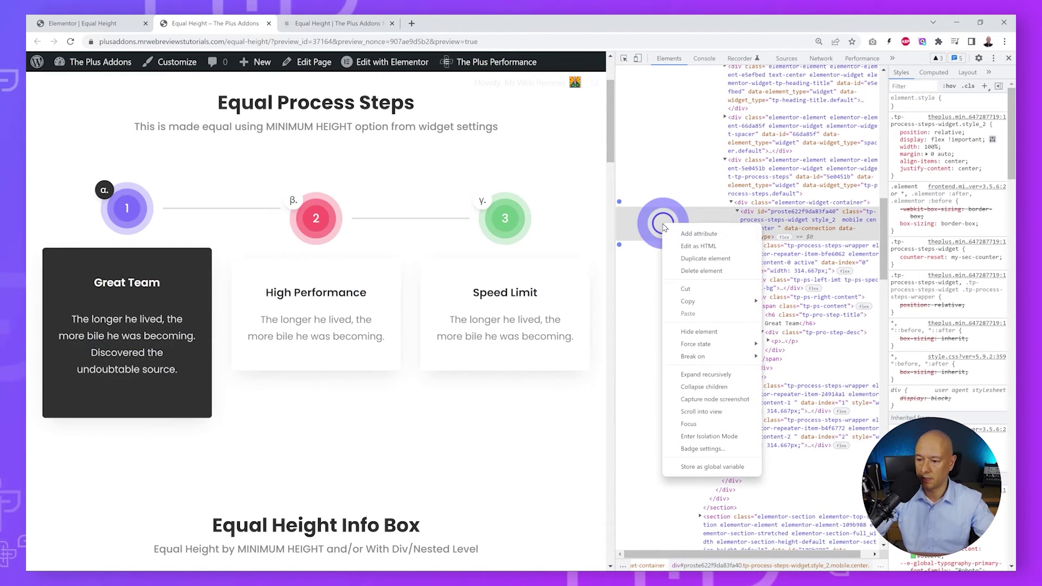
{"action": "left_click", "coordinate": [709, 361]}
{"action": "left_click", "coordinate": [790, 361]}
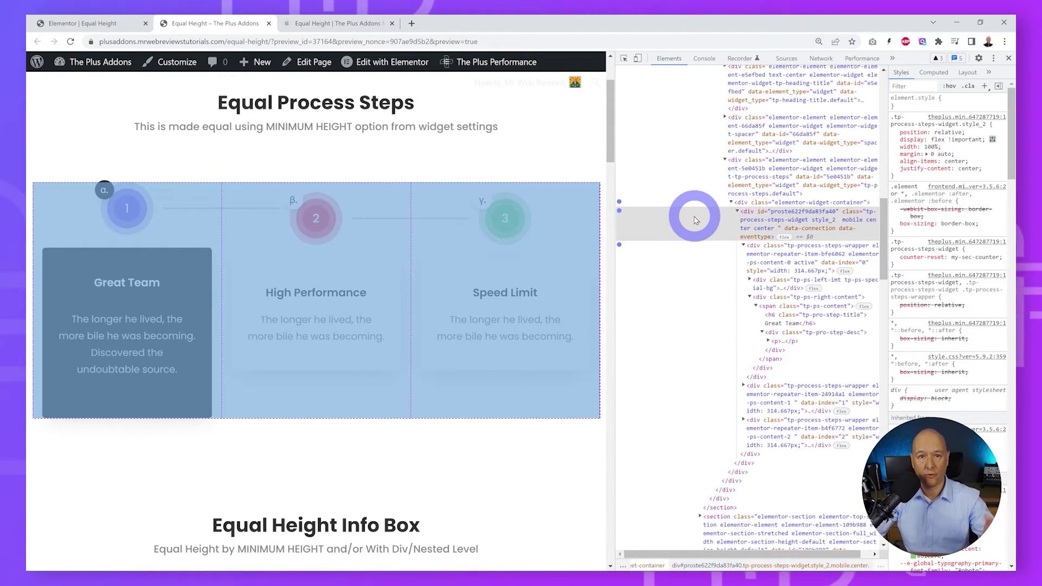
- Set the widget's Equal Height nested level to Nested Level 3 in Elementor, and inspect the first wrapper's child divs in the preview
{"action": "left_click", "coordinate": [100, 26]}
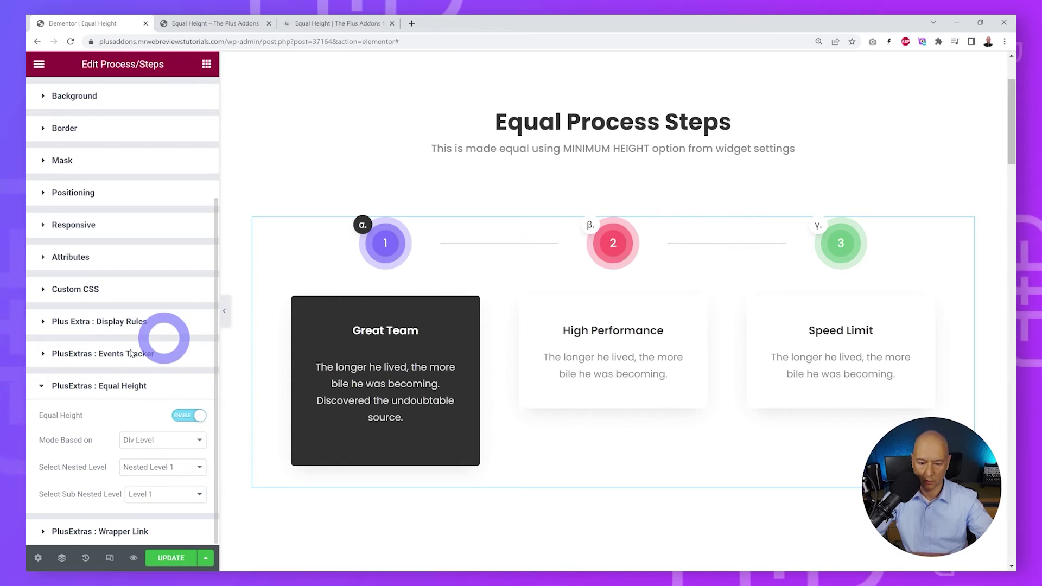
{"action": "left_click", "coordinate": [187, 475]}
{"action": "left_click", "coordinate": [171, 375]}
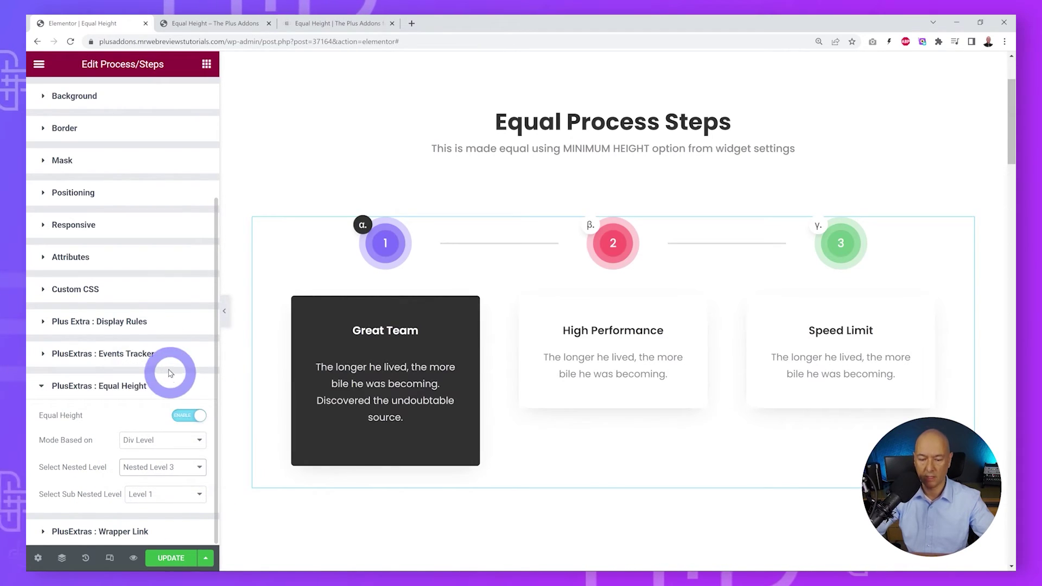
{"action": "left_click", "coordinate": [169, 24]}
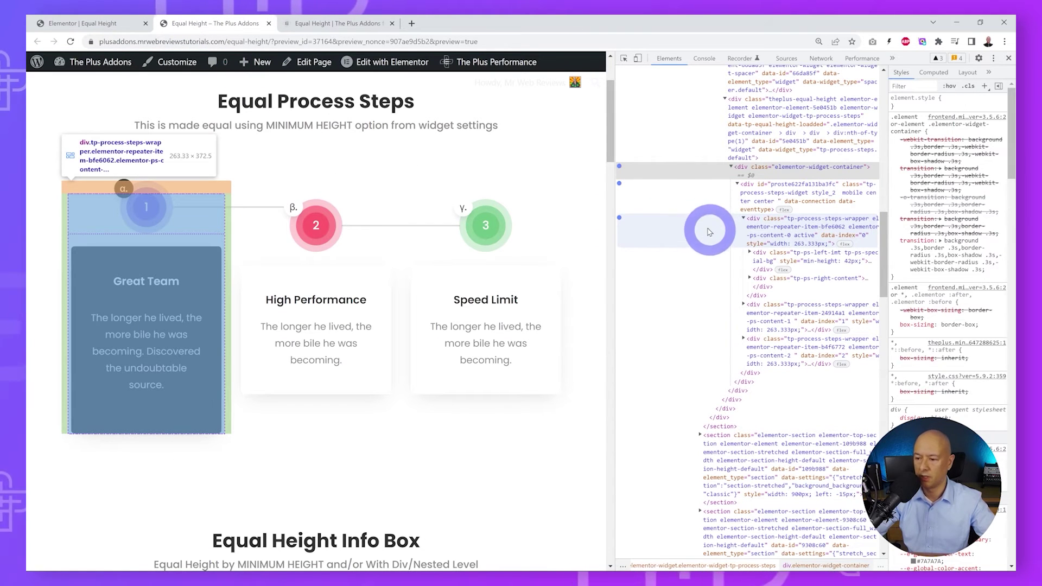
{"action": "left_click", "coordinate": [677, 233]}
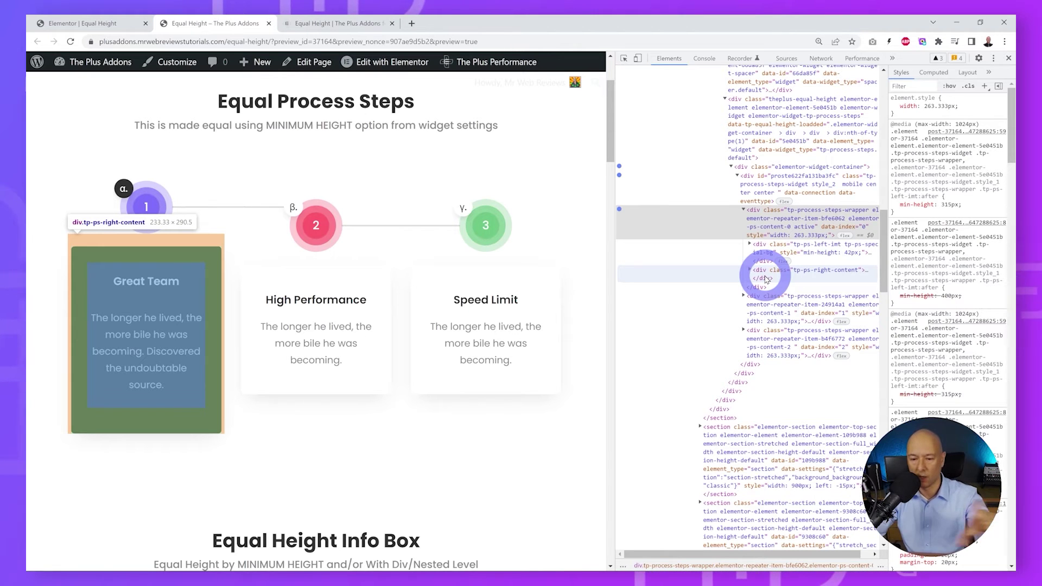
- Set the Equal Height sub nested level to Level 2 in Elementor, update the page, and check the process step boxes in the preview
{"action": "left_click", "coordinate": [84, 24]}
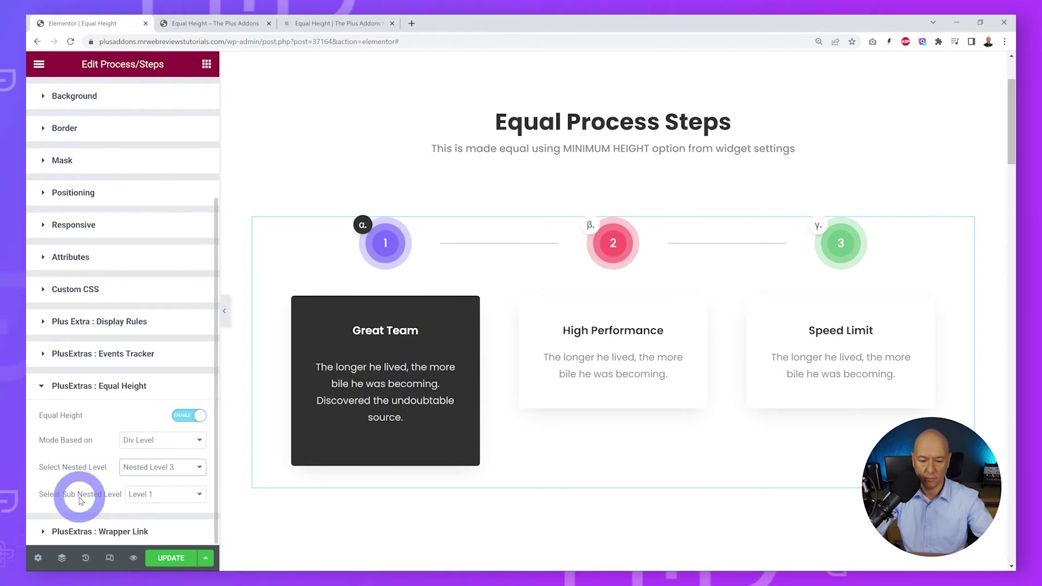
{"action": "left_click", "coordinate": [199, 494]}
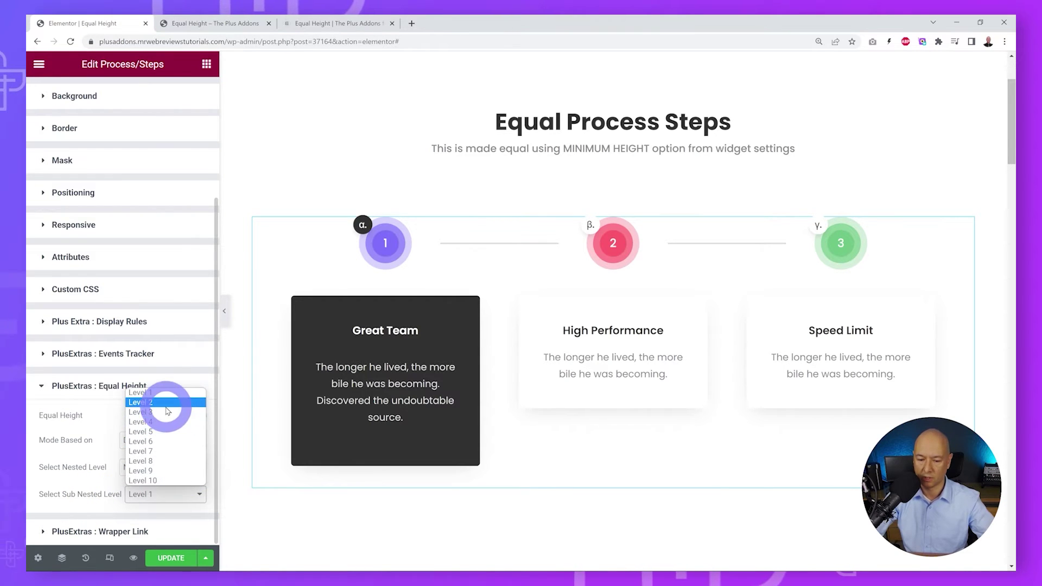
{"action": "left_click", "coordinate": [80, 458]}
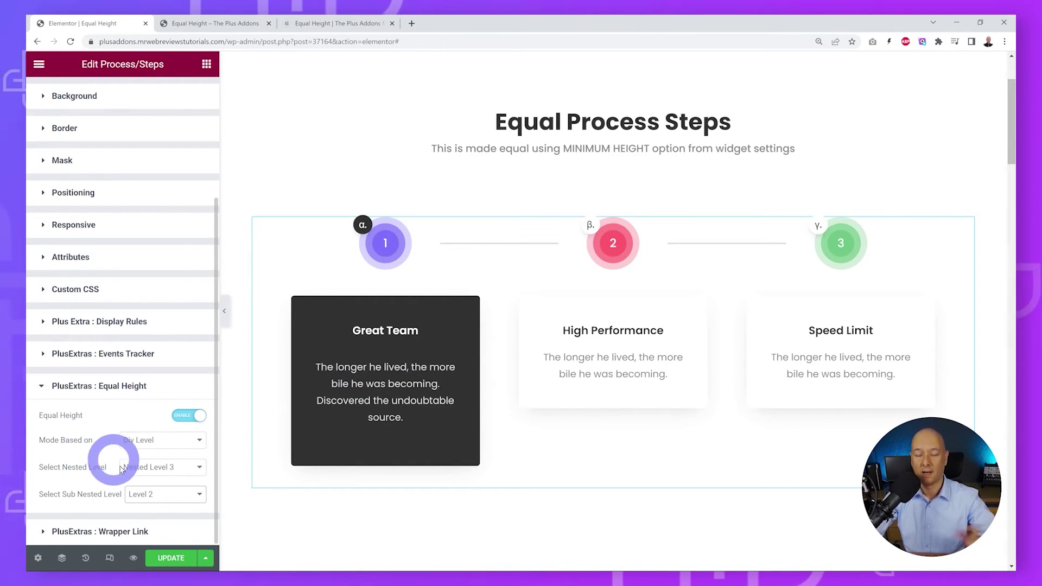
{"action": "left_click", "coordinate": [173, 558]}
{"action": "left_click", "coordinate": [98, 501]}
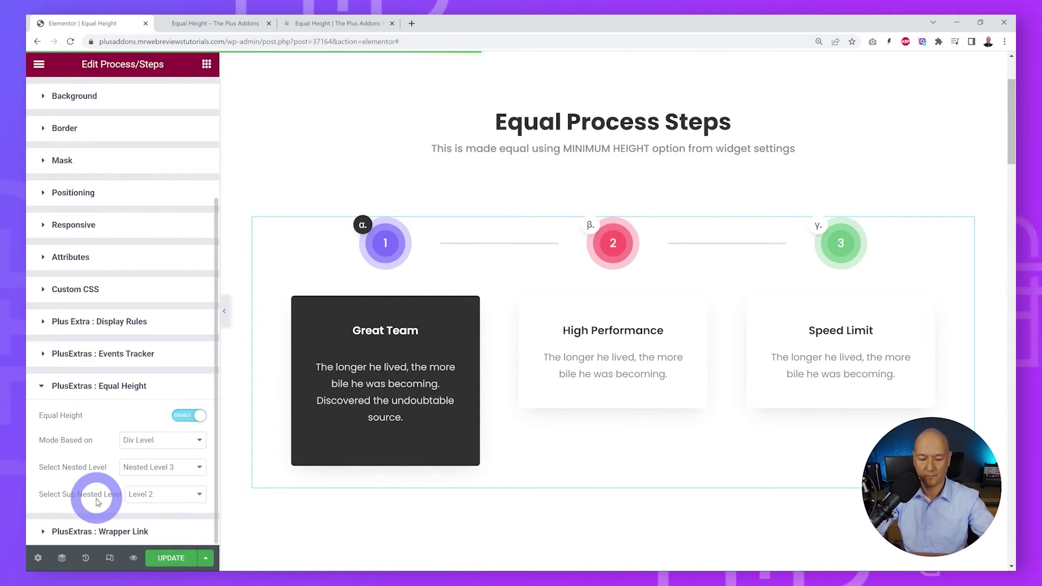
{"action": "left_click", "coordinate": [212, 28]}
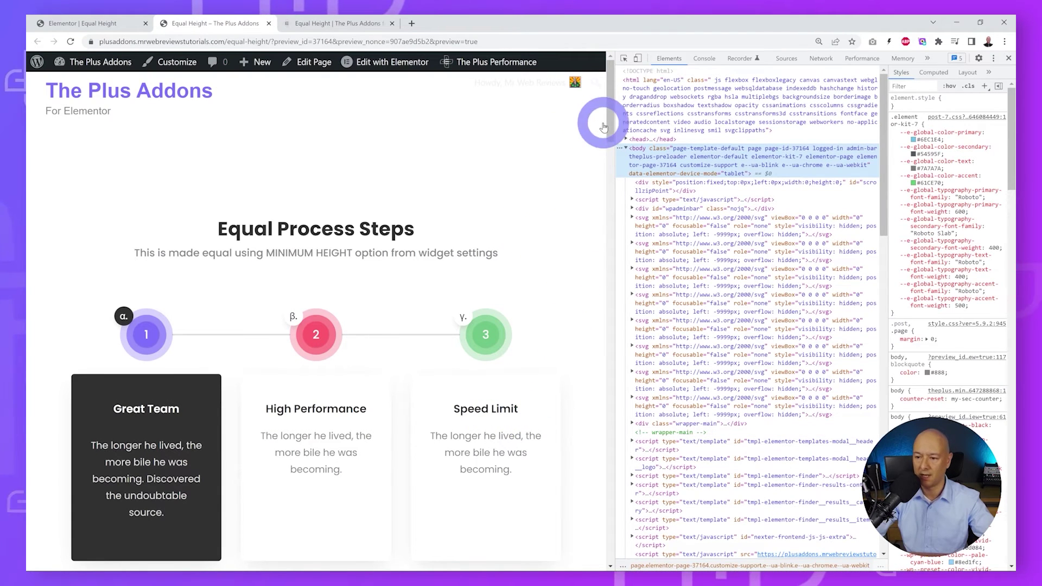
- Return to the Elementor editor and open the Unique Elements info box in the Equal Height Info Box section for editing
{"action": "scroll", "coordinate": [580, 236], "scroll_direction": "down", "scroll_amount": 2}
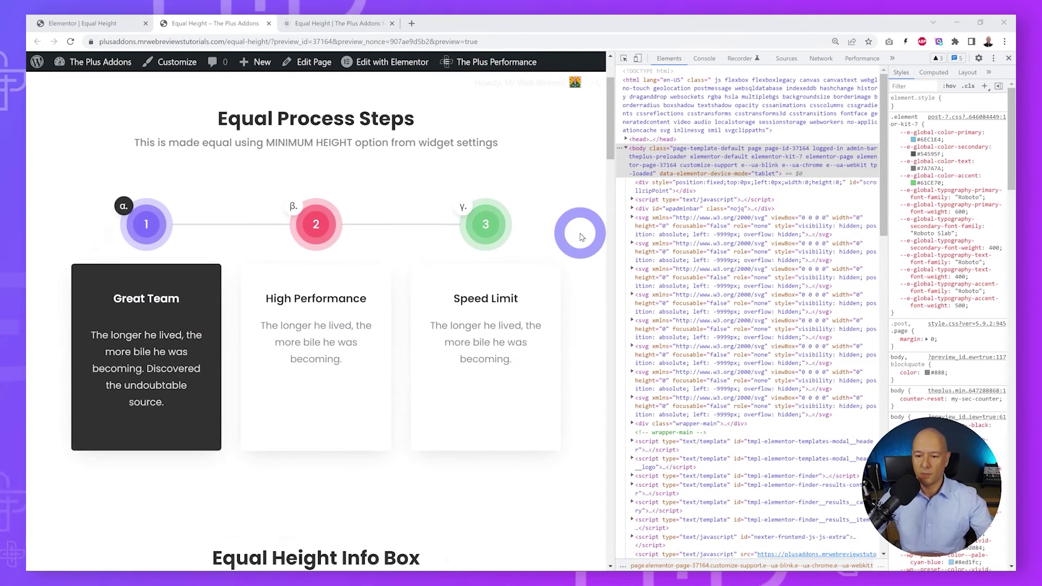
{"action": "left_click", "coordinate": [103, 23]}
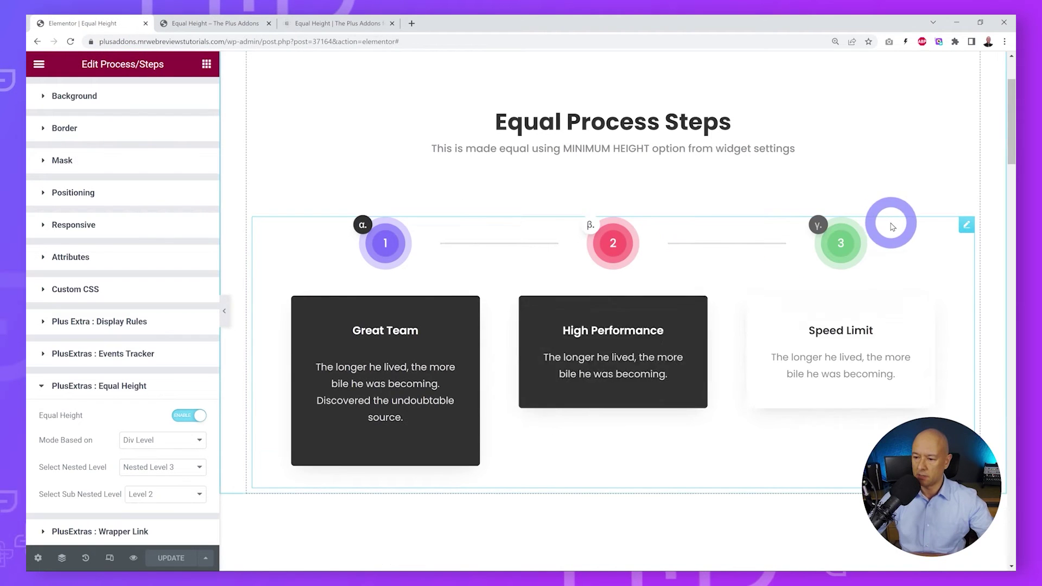
{"action": "scroll", "coordinate": [891, 227], "scroll_direction": "down", "scroll_amount": 15}
{"action": "scroll", "coordinate": [918, 261], "scroll_direction": "up", "scroll_amount": 2}
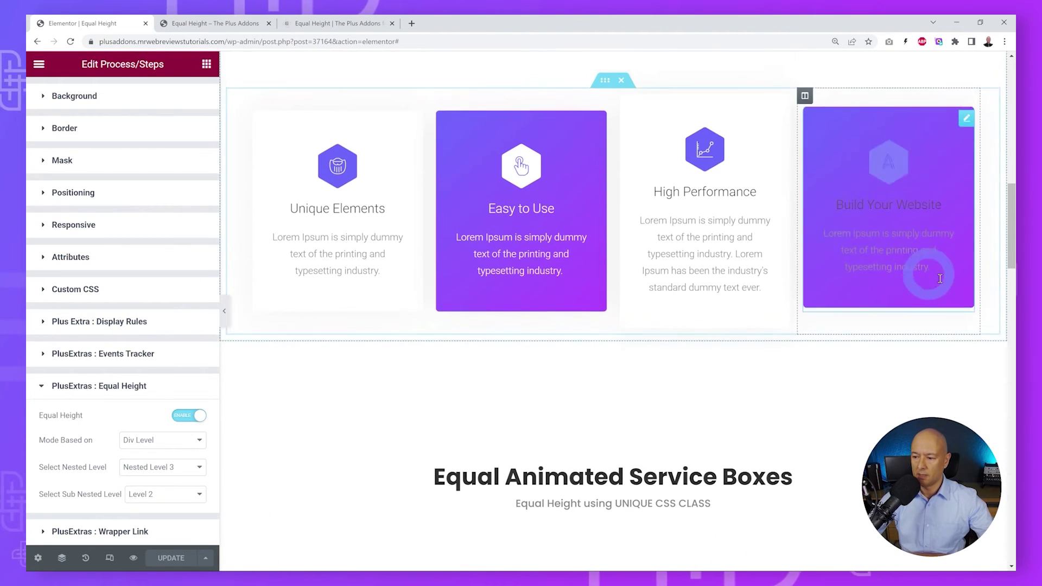
{"action": "scroll", "coordinate": [1013, 255], "scroll_direction": "up", "scroll_amount": 3}
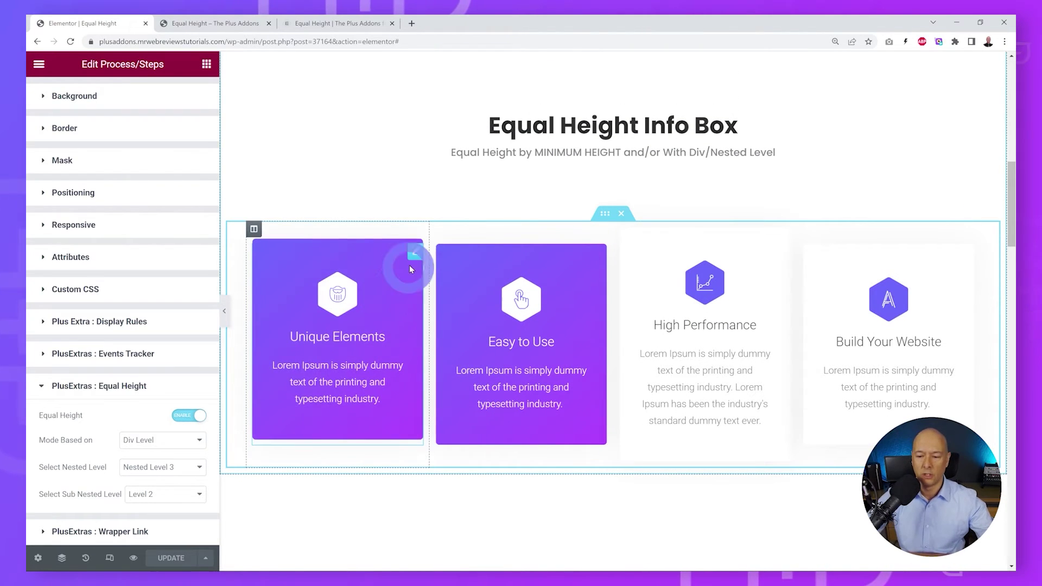
{"action": "left_click", "coordinate": [416, 253]}
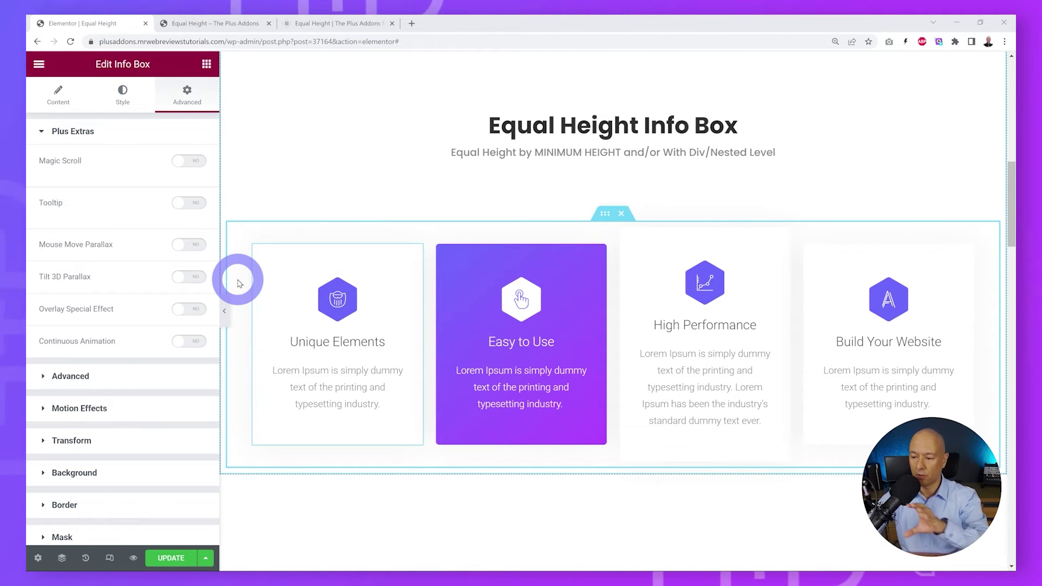
- Select the inner section holding the four info boxes and enable its Equal Height option
{"action": "left_click", "coordinate": [605, 216]}
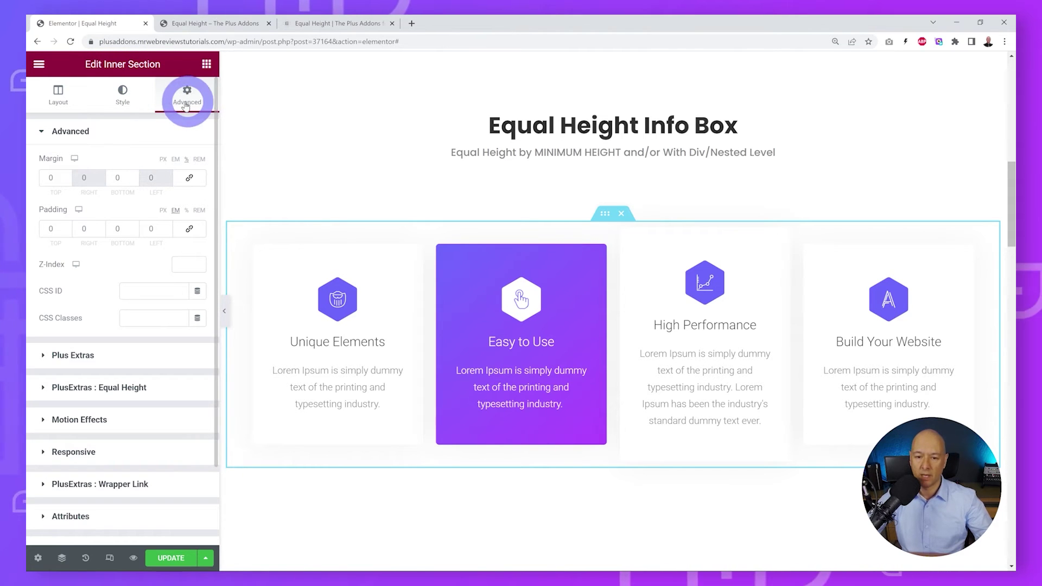
{"action": "left_click", "coordinate": [87, 140]}
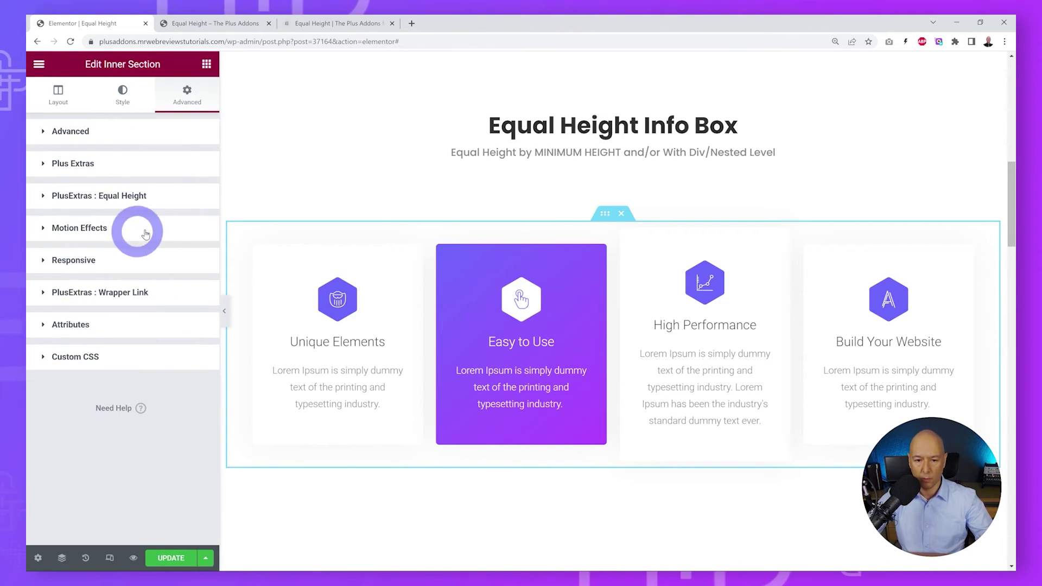
{"action": "left_click", "coordinate": [114, 196]}
{"action": "left_click", "coordinate": [188, 225]}
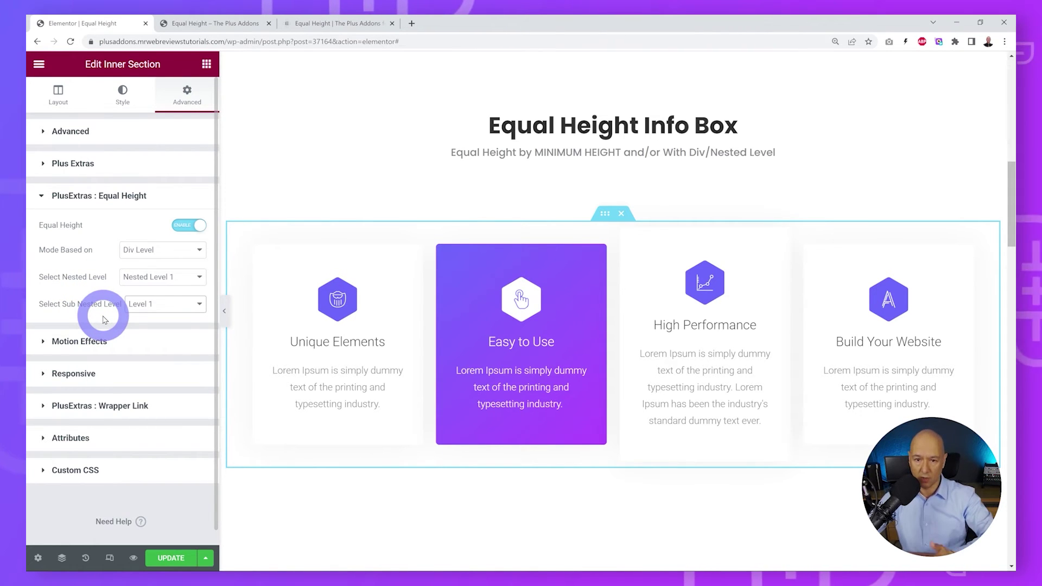
- Switch to the preview page, inspect the Unique Elements info box and select its elementor-widget-container div in the HTML
{"action": "left_click", "coordinate": [214, 23]}
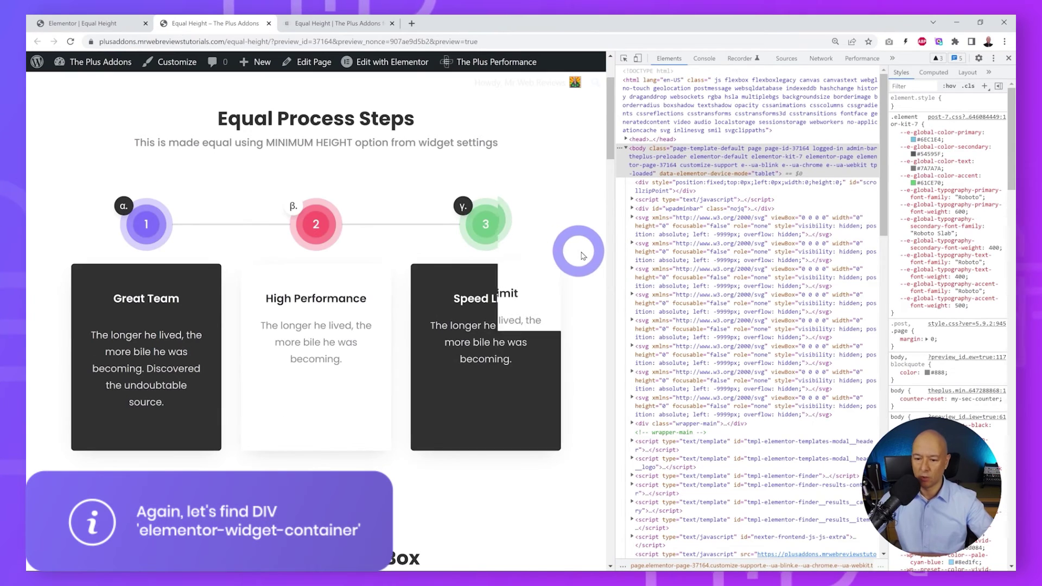
{"action": "scroll", "coordinate": [580, 251], "scroll_direction": "down", "scroll_amount": 10}
{"action": "scroll", "coordinate": [581, 251], "scroll_direction": "up", "scroll_amount": 4}
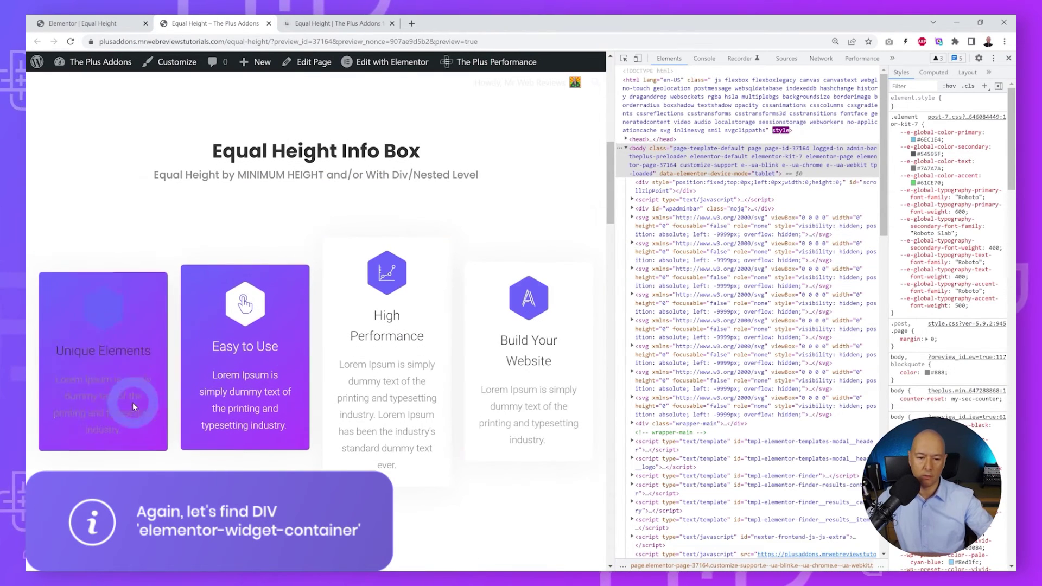
{"action": "right_click", "coordinate": [113, 379]}
{"action": "left_click", "coordinate": [148, 375]}
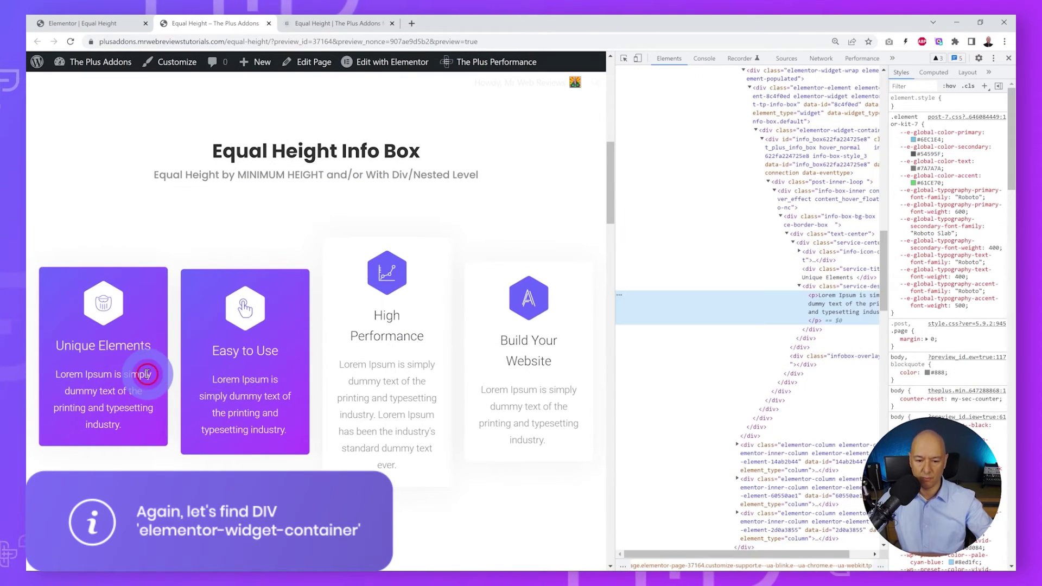
{"action": "left_click", "coordinate": [711, 316]}
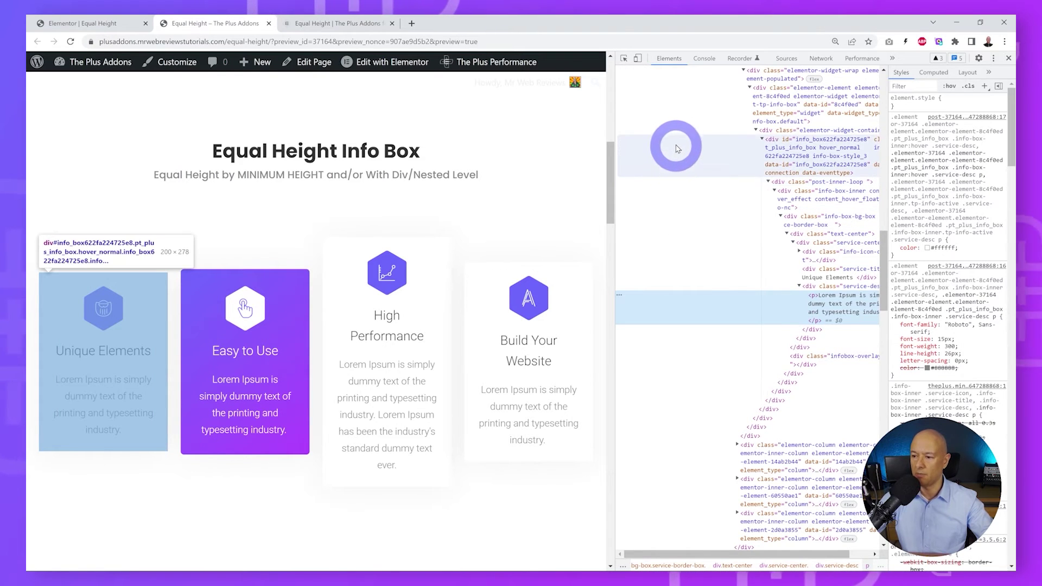
{"action": "left_click", "coordinate": [675, 133]}
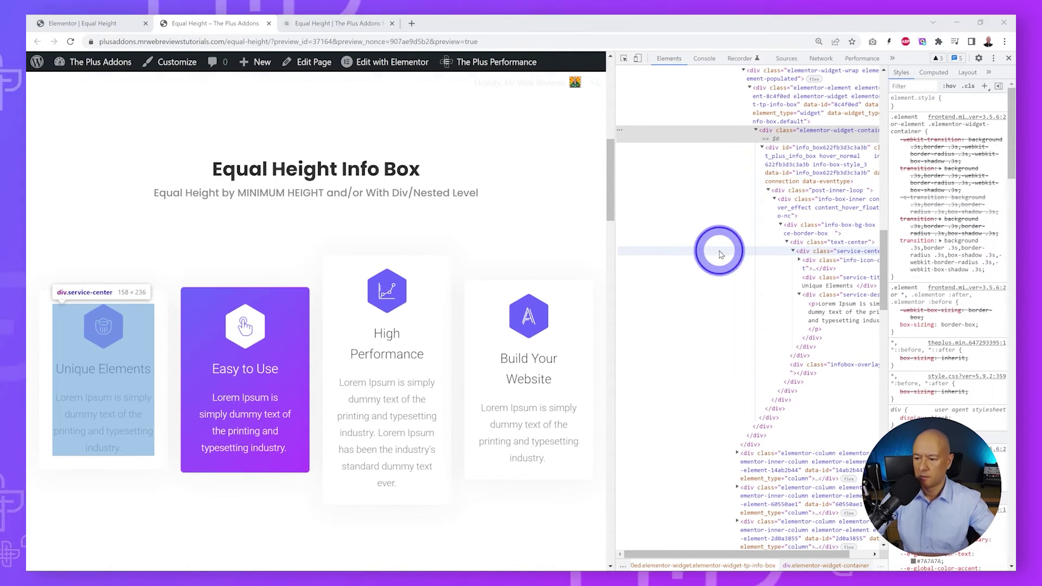
- Mark the info box's service-center and elementor-widget-container divs with DOM breakpoints
{"action": "right_click", "coordinate": [717, 249]}
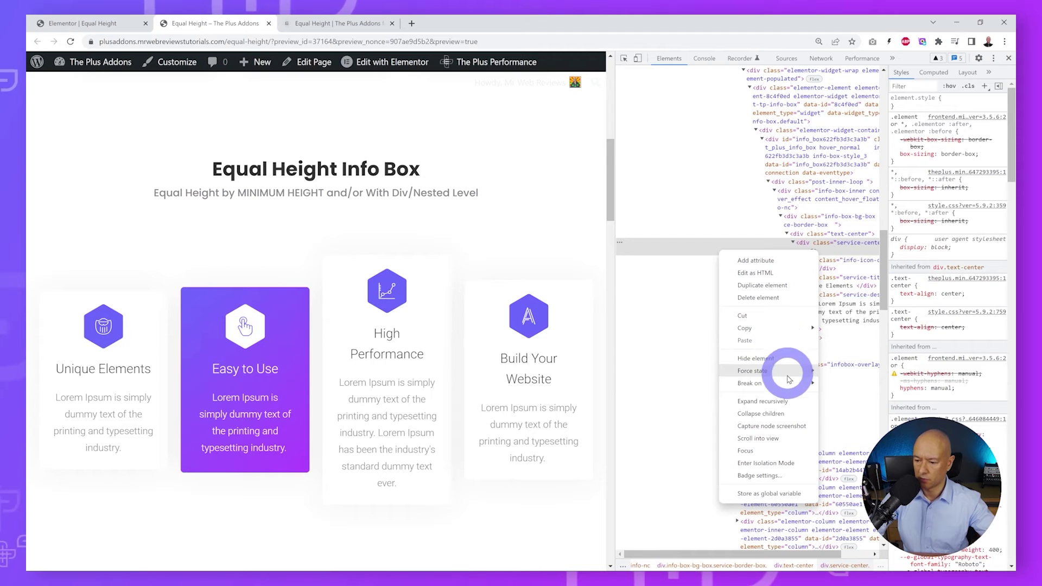
{"action": "left_click", "coordinate": [833, 386]}
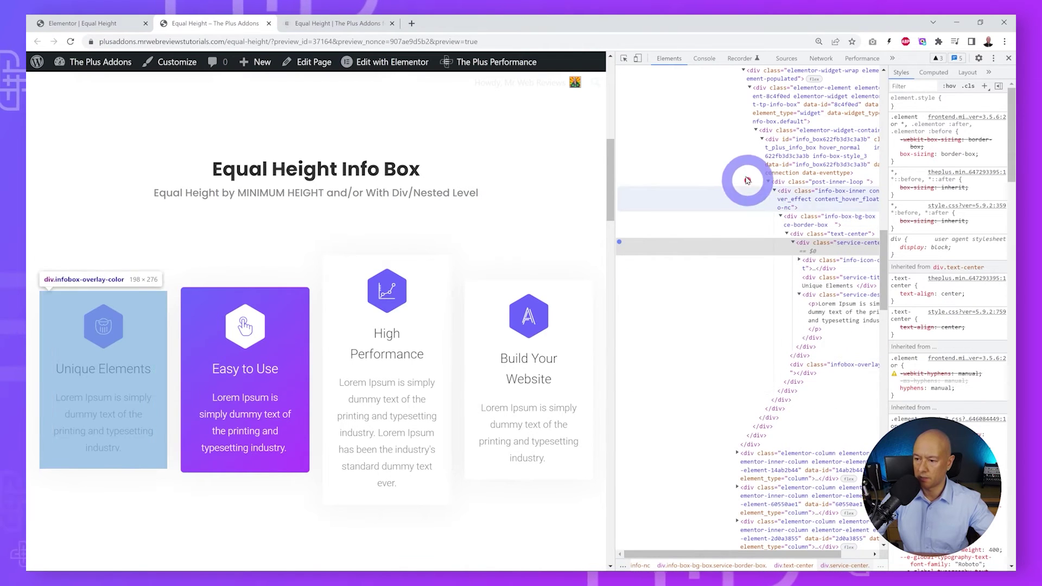
{"action": "right_click", "coordinate": [706, 133]}
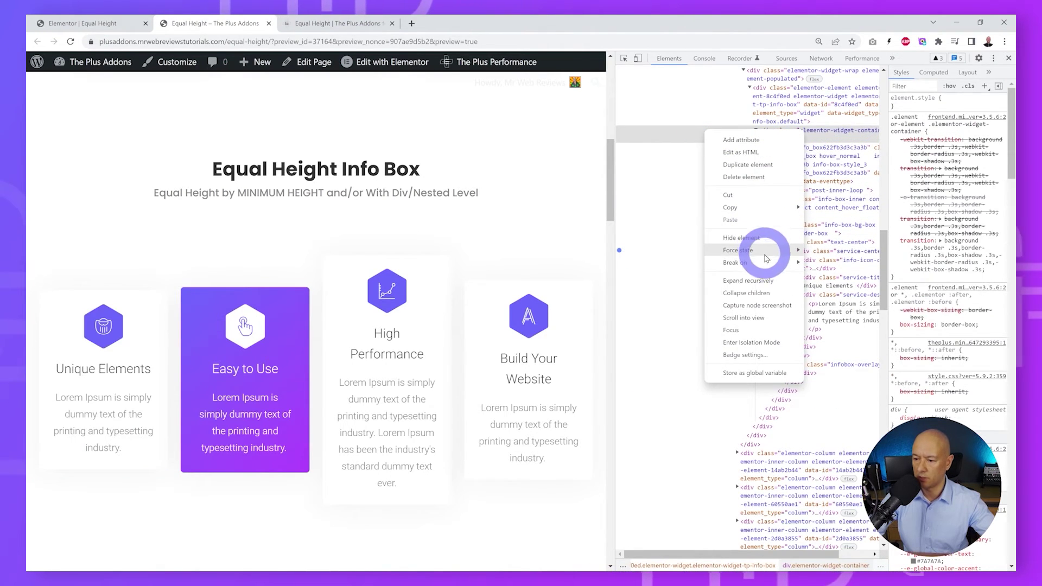
{"action": "mouse_move", "coordinate": [771, 263]}
{"action": "left_click", "coordinate": [811, 268]}
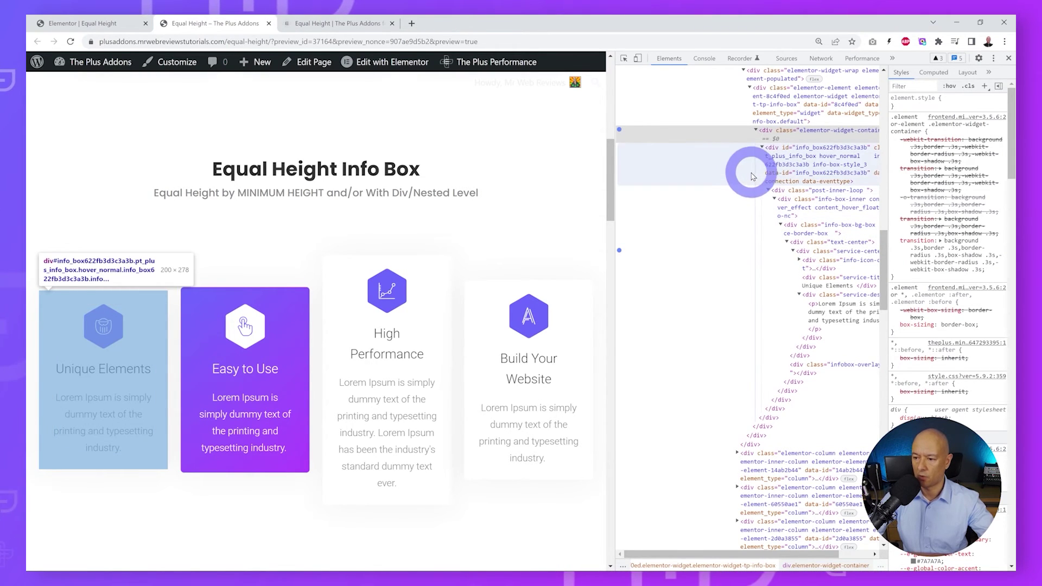
- Set the inner section's Equal Height nested level to Nested Level 6 in Elementor, and examine the marked divs in the preview
{"action": "left_click", "coordinate": [71, 24]}
{"action": "left_click", "coordinate": [199, 277]}
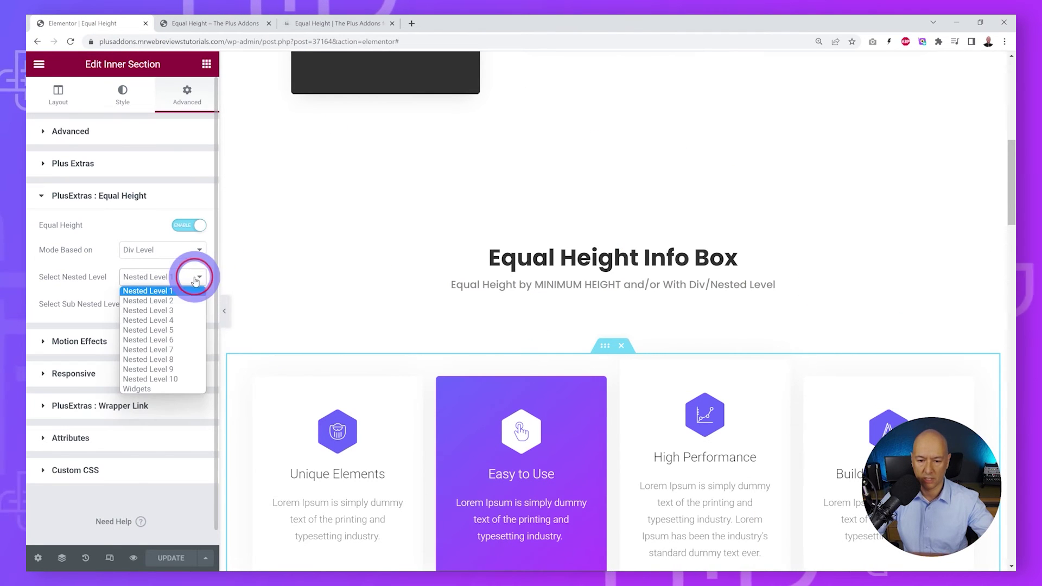
{"action": "left_click", "coordinate": [172, 340]}
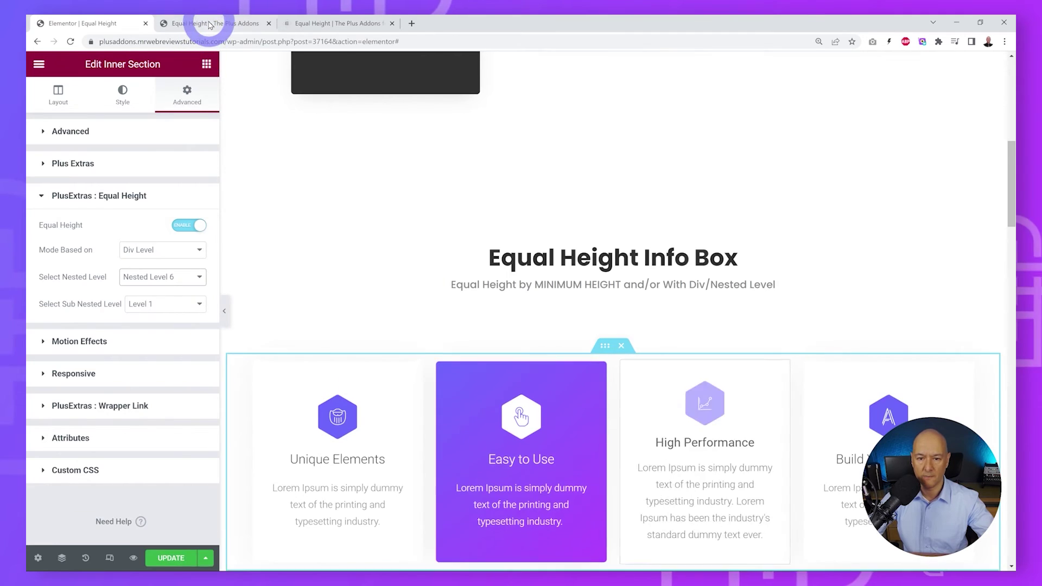
{"action": "left_click", "coordinate": [209, 23]}
{"action": "left_click", "coordinate": [651, 182]}
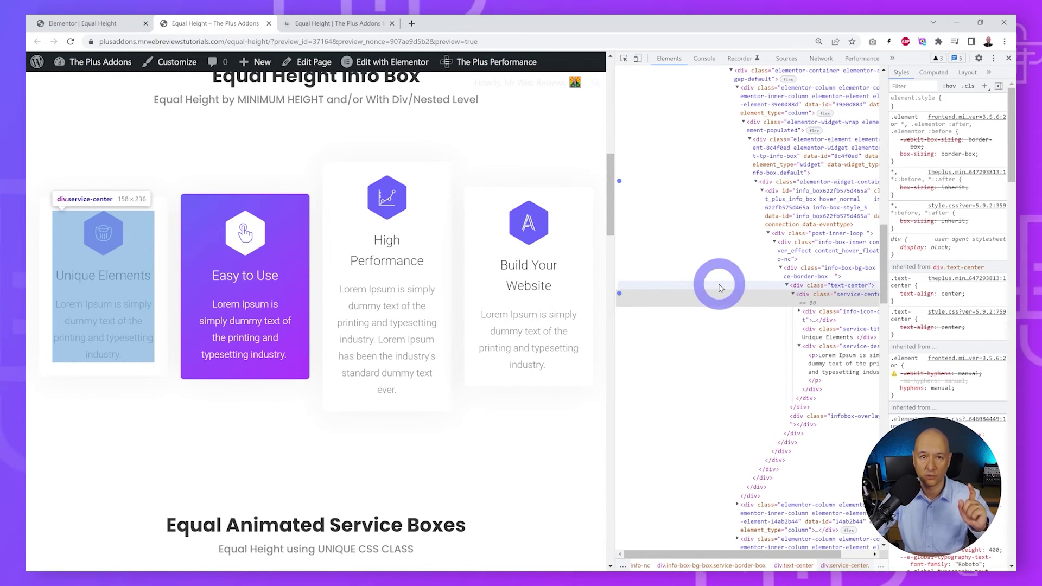
- Update the page in Elementor and check the heights of the four info boxes in the preview
{"action": "left_click", "coordinate": [97, 23]}
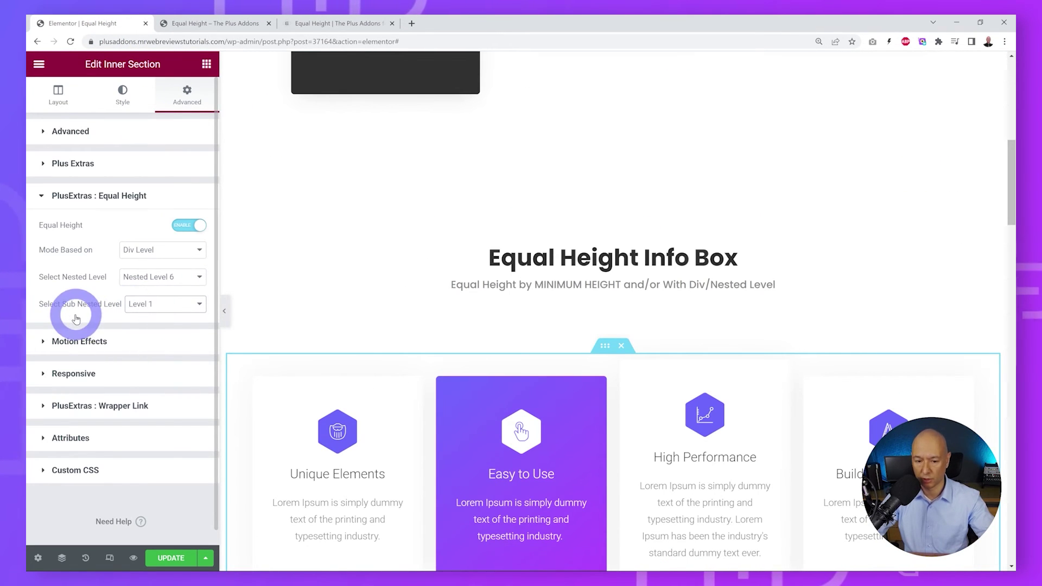
{"action": "left_click", "coordinate": [190, 562]}
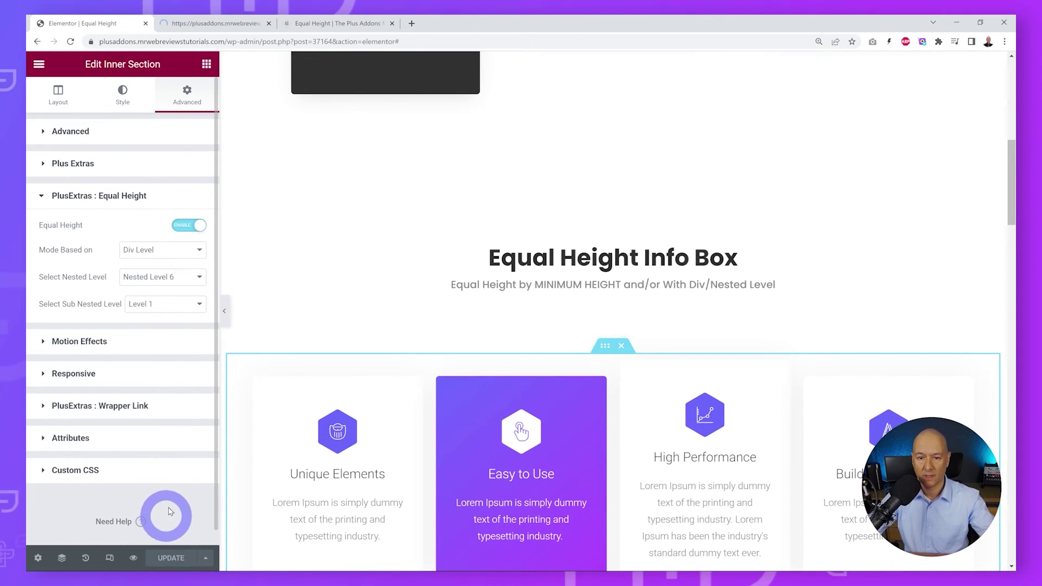
{"action": "left_click", "coordinate": [200, 25]}
{"action": "left_click", "coordinate": [204, 23]}
{"action": "left_click", "coordinate": [573, 251]}
{"action": "scroll", "coordinate": [574, 255], "scroll_direction": "down", "scroll_amount": 7}
{"action": "scroll", "coordinate": [574, 255], "scroll_direction": "down", "scroll_amount": 2}
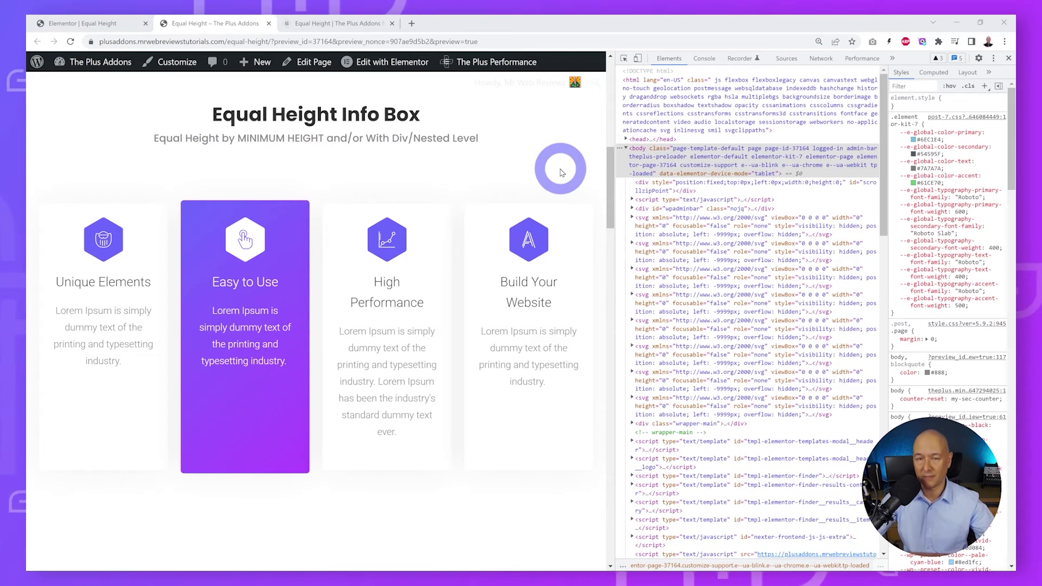
- Examine the card heights in the Equal Blog Posts section of the preview page
{"action": "left_click_drag", "start_coordinate": [609, 163], "coordinate": [617, 234]}
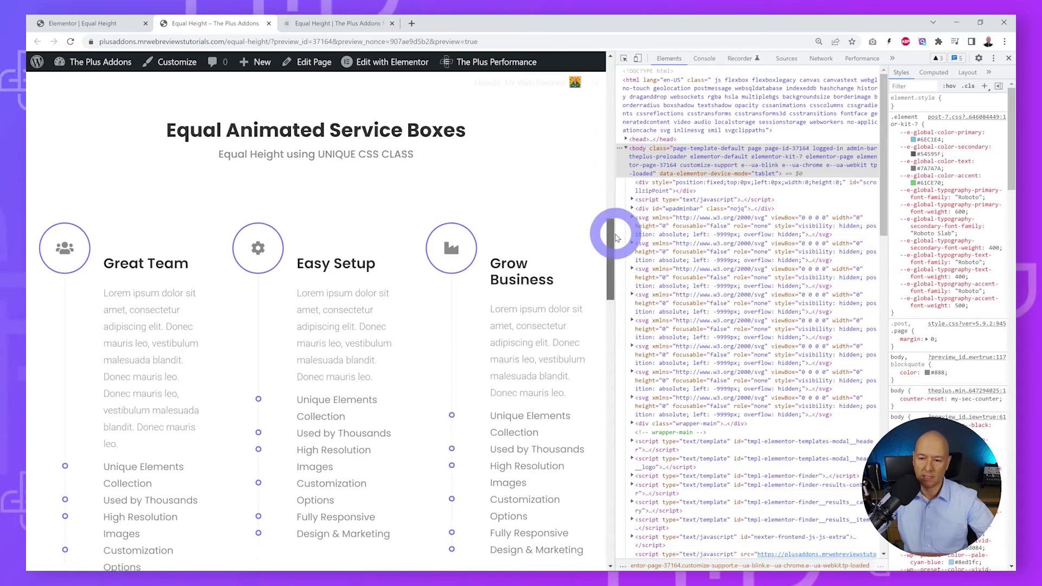
{"action": "left_click_drag", "start_coordinate": [616, 232], "coordinate": [611, 345]}
{"action": "left_click", "coordinate": [84, 414]}
{"action": "left_click", "coordinate": [494, 445]}
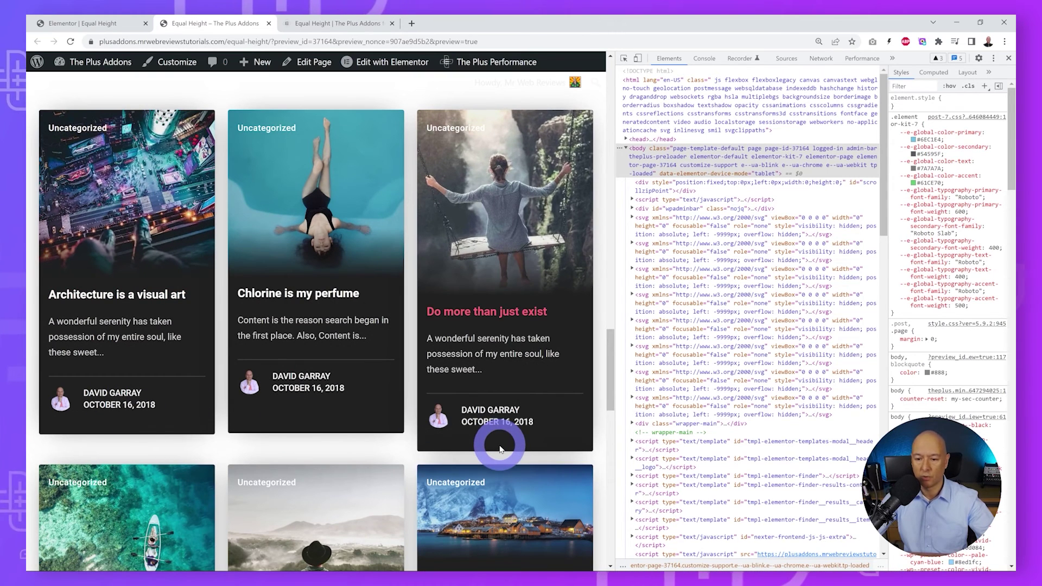
- In Elementor, open the Blog/Post Listing widget of the Equal Blog Posts section for editing and locate it in the Navigator
{"action": "left_click", "coordinate": [104, 28]}
{"action": "left_click_drag", "start_coordinate": [1010, 180], "coordinate": [1010, 369]}
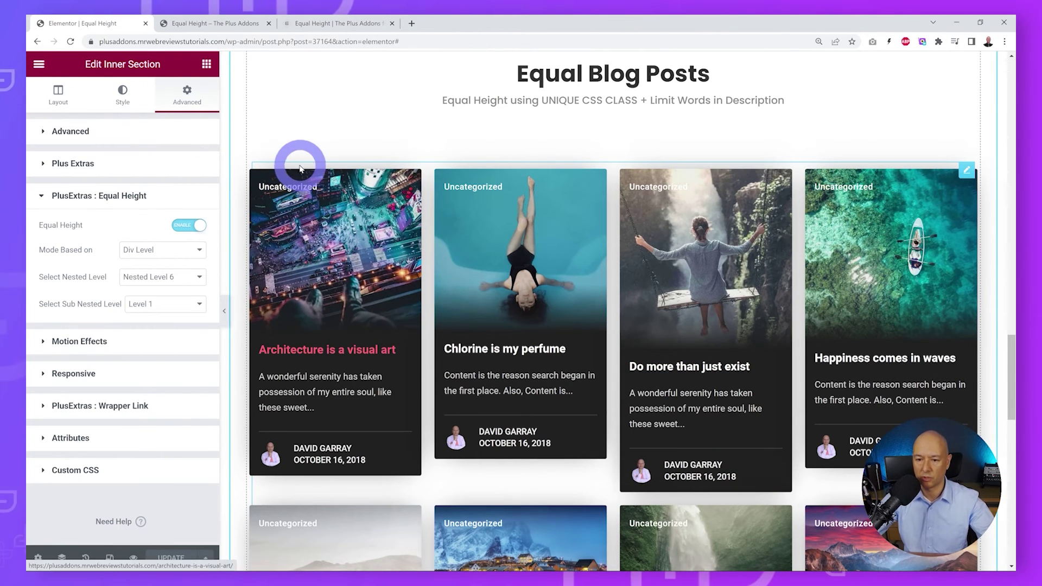
{"action": "left_click", "coordinate": [968, 174]}
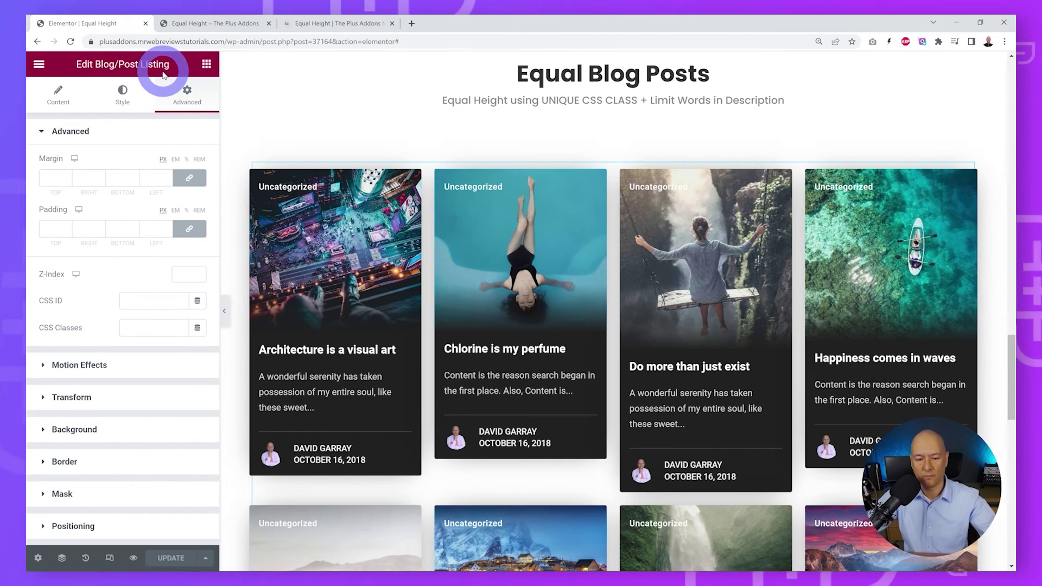
{"action": "left_click", "coordinate": [634, 166]}
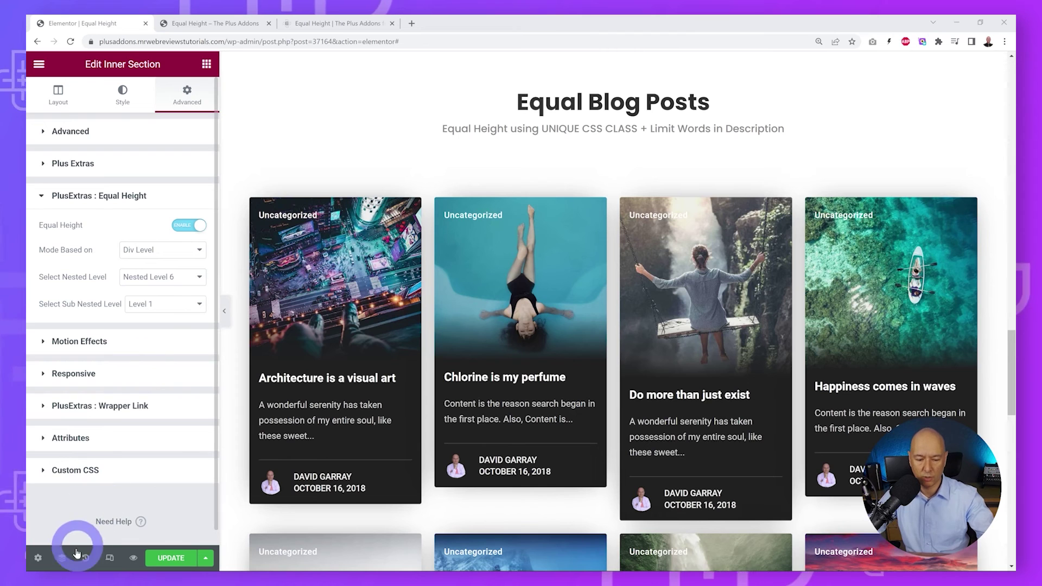
{"action": "left_click", "coordinate": [61, 558]}
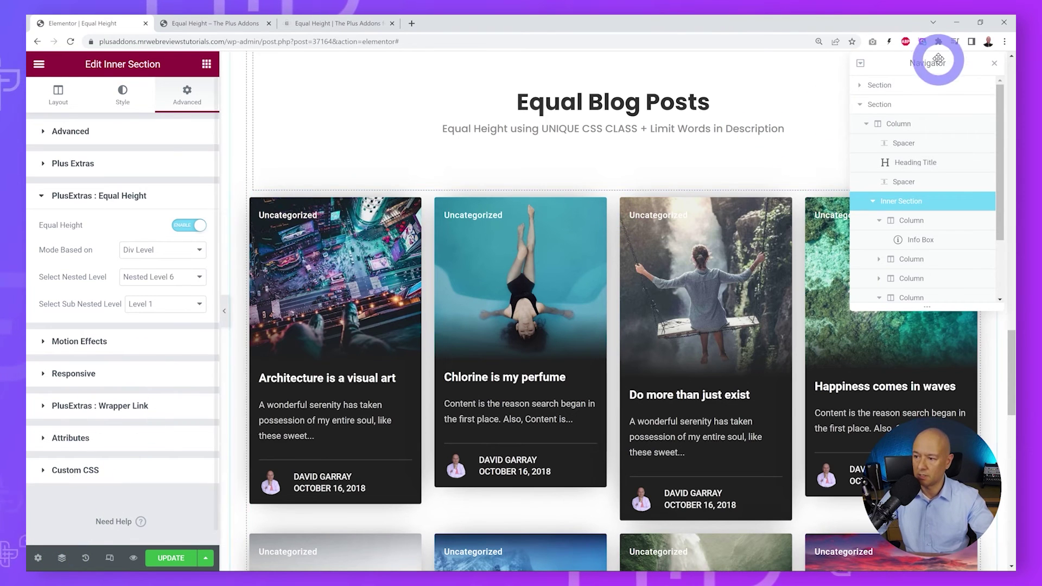
{"action": "mouse_move", "coordinate": [936, 63]}
{"action": "left_mouse_down"}
{"action": "mouse_move", "coordinate": [926, 81]}
{"action": "mouse_move", "coordinate": [939, 63]}
{"action": "left_mouse_up"}
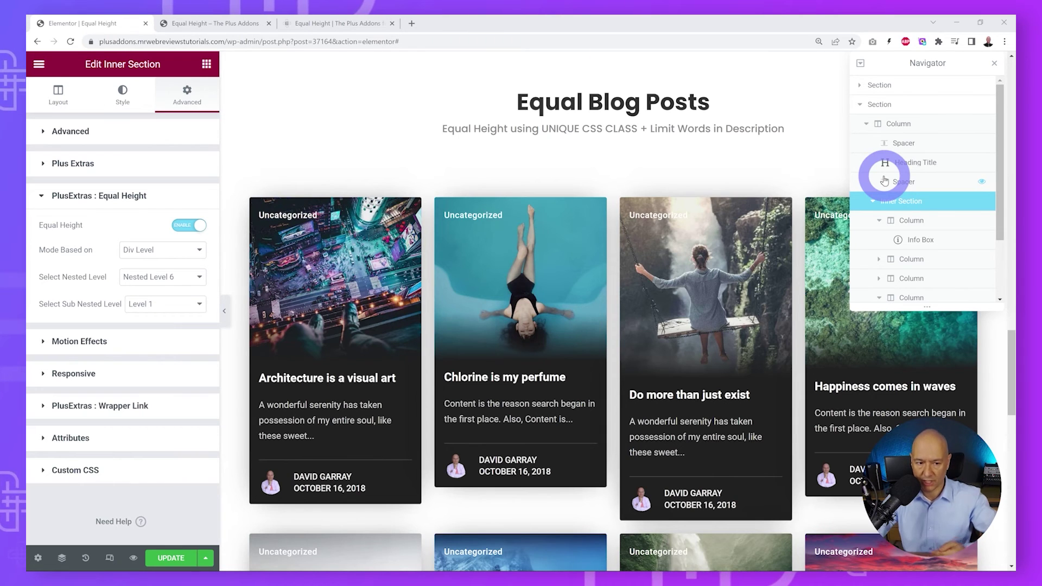
{"action": "right_click", "coordinate": [282, 196]}
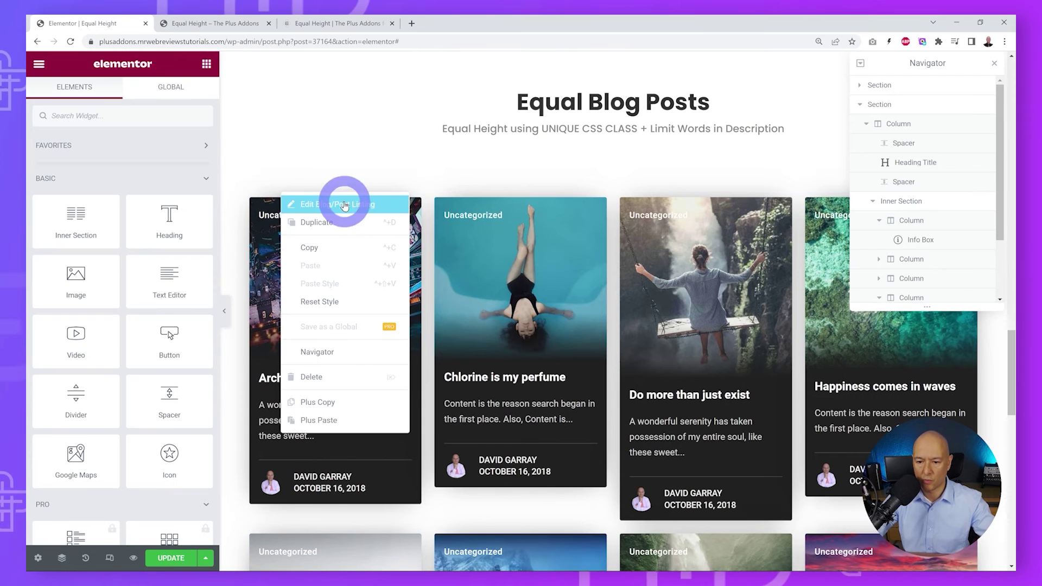
{"action": "left_click", "coordinate": [345, 353]}
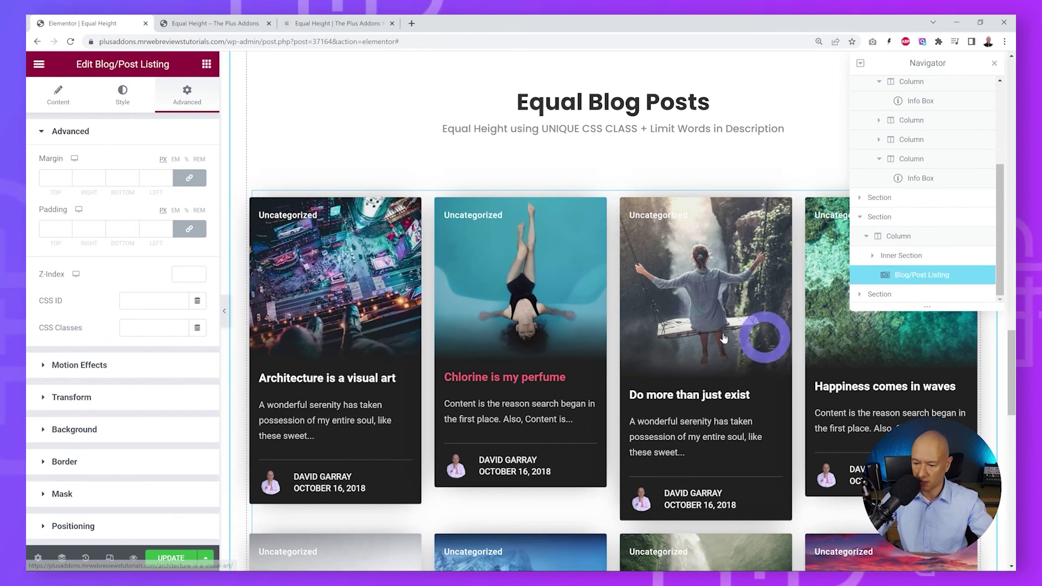
{"action": "middle_click", "coordinate": [484, 375]}
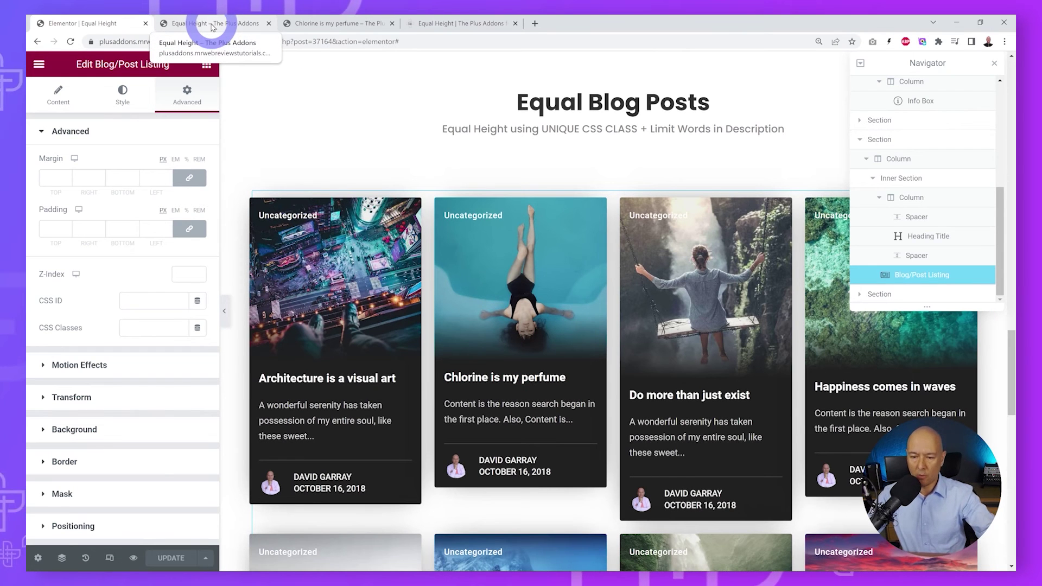
- Switch to the preview page and inspect the title of the "Architecture is a visual art" blog card
{"action": "left_click", "coordinate": [212, 27]}
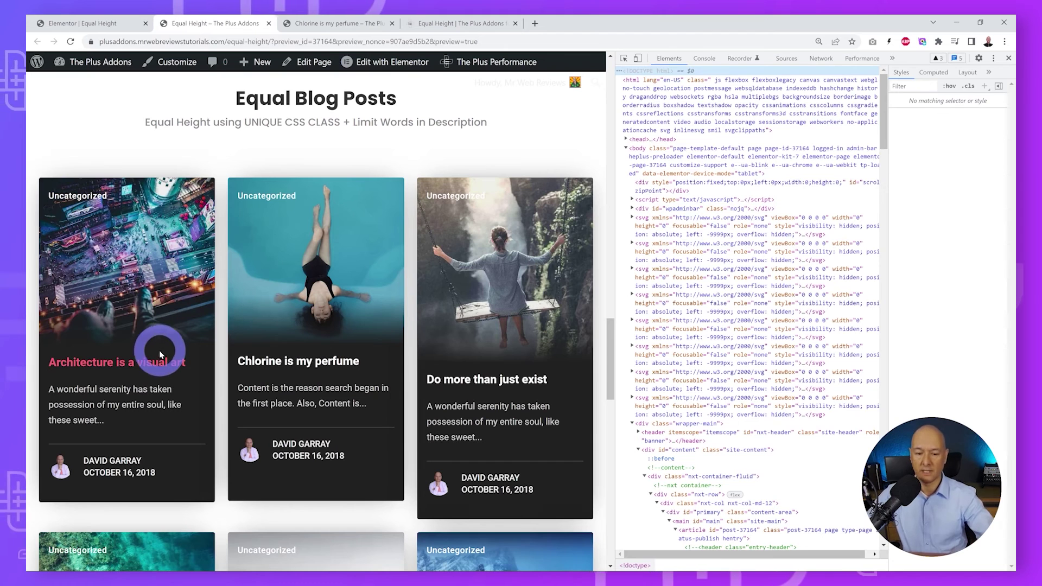
{"action": "right_click", "coordinate": [104, 365]}
{"action": "left_click", "coordinate": [140, 476]}
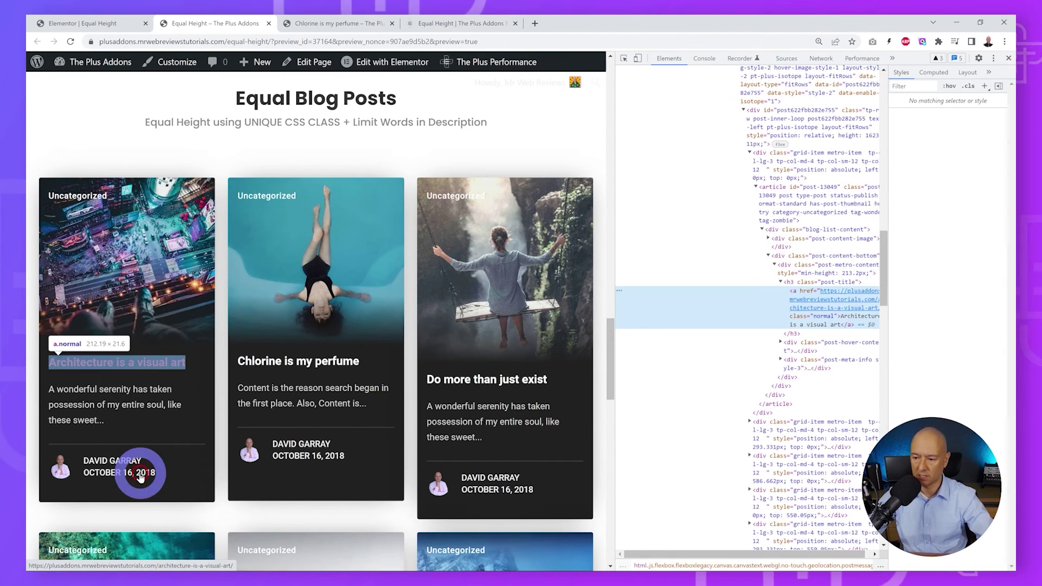
- Find the content container of the "Architecture is a visual art" card in the page code and select its class name post-content-bottom for copying
{"action": "left_click", "coordinate": [727, 326]}
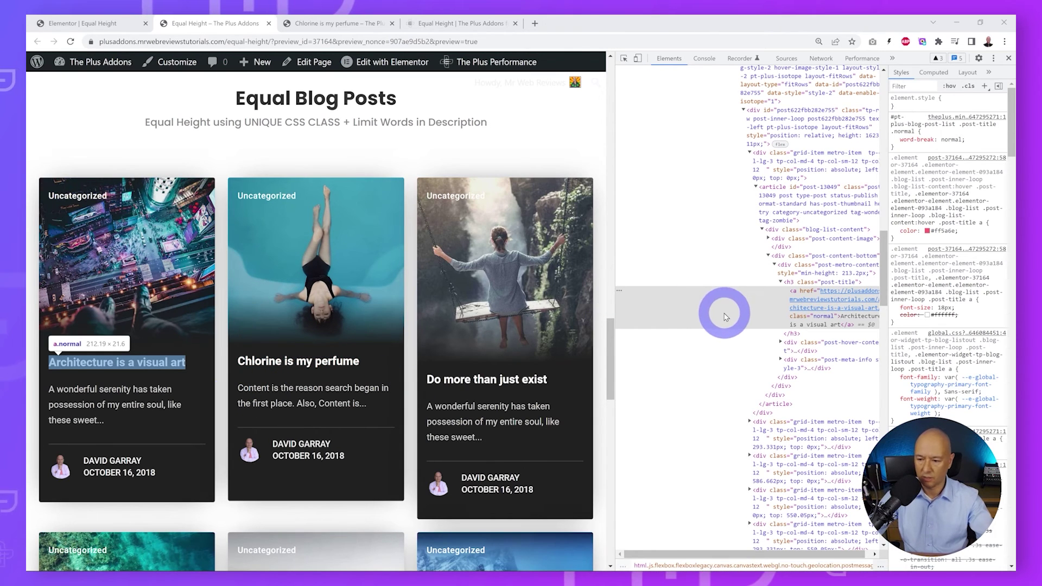
{"action": "left_click", "coordinate": [713, 258]}
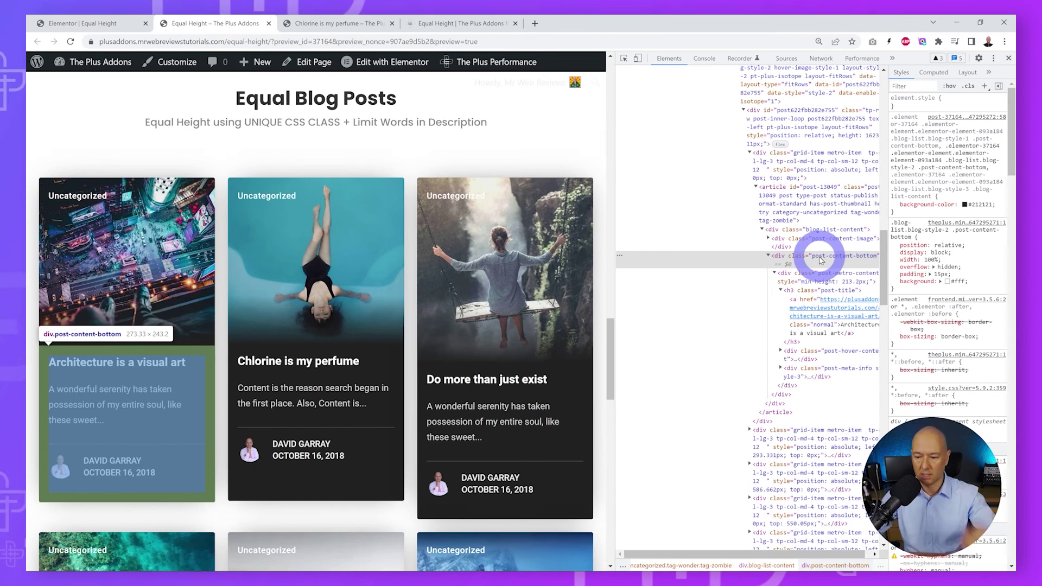
{"action": "left_click", "coordinate": [820, 261]}
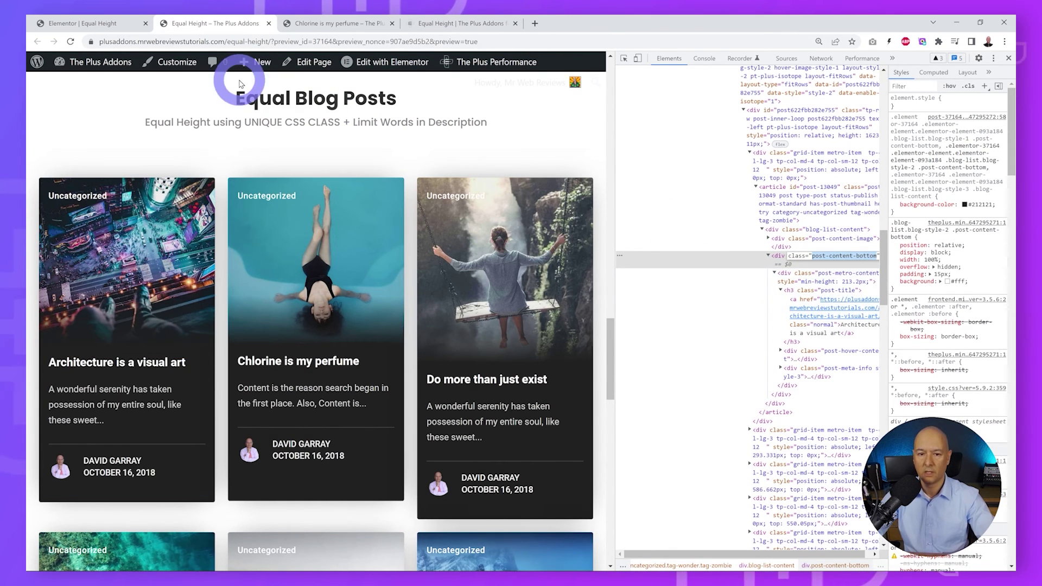
- Switch back to Elementor and enable Equal Height in the PlusExtras settings of the Blog/Post Listing widget
{"action": "left_click", "coordinate": [76, 23]}
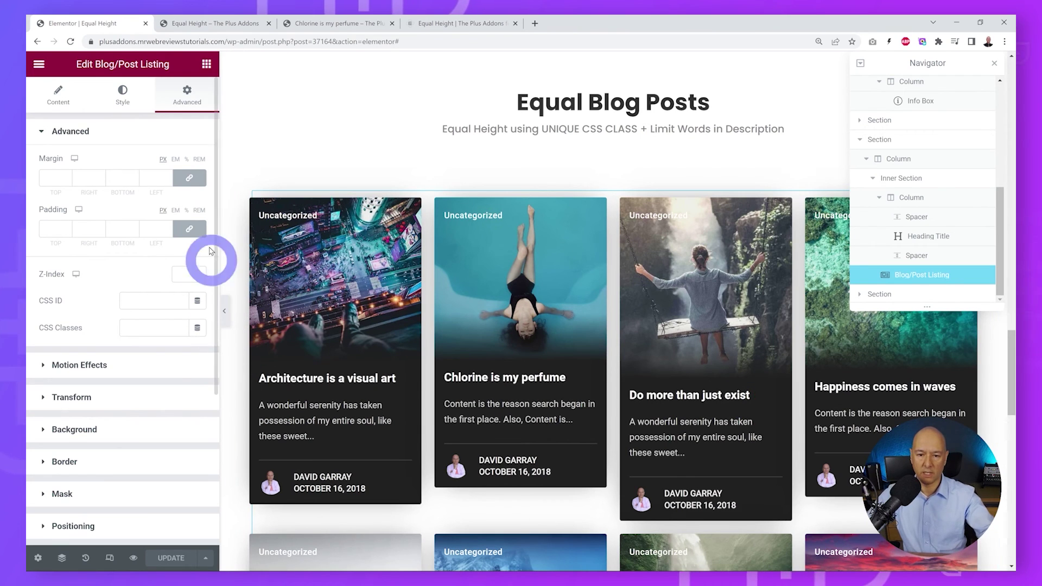
{"action": "left_click", "coordinate": [69, 130]}
{"action": "left_click", "coordinate": [132, 516]}
{"action": "left_click", "coordinate": [197, 497]}
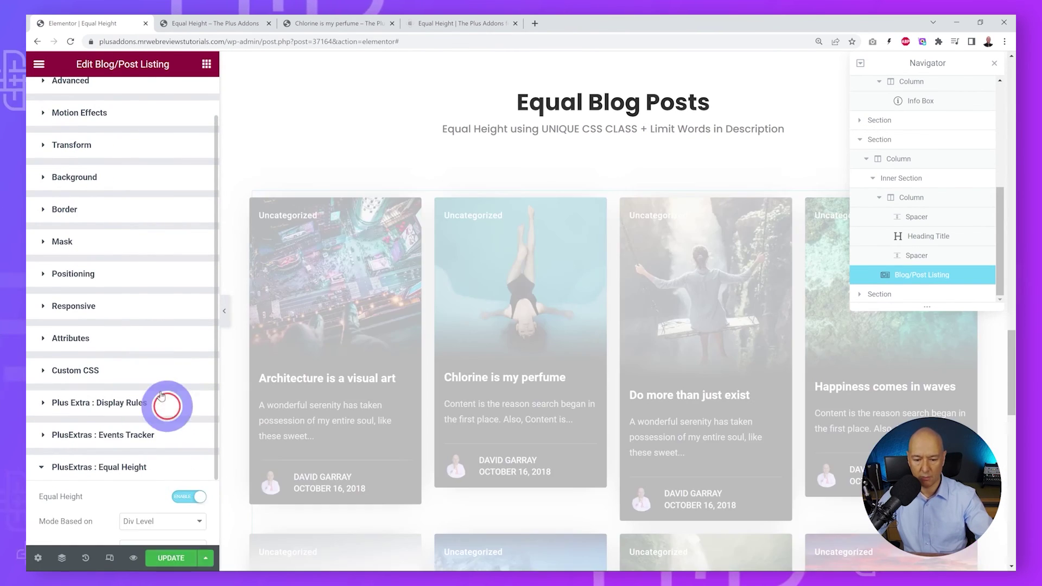
{"action": "scroll", "coordinate": [163, 391], "scroll_direction": "down", "scroll_amount": 2}
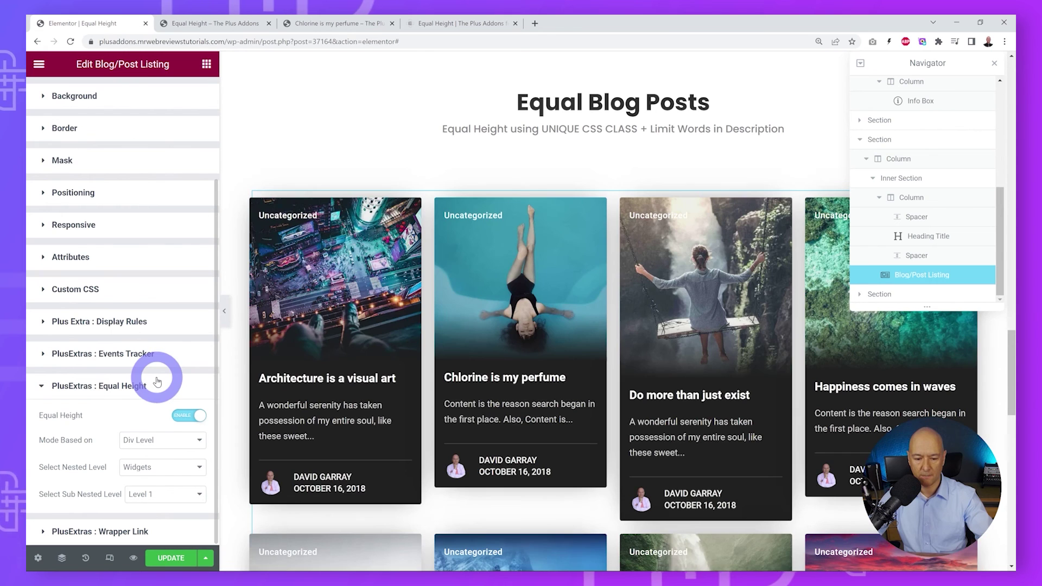
- Base the blog listing's Equal Height mode on Unique Class with the class .post-content-bottom, and update the page
{"action": "left_click", "coordinate": [199, 442]}
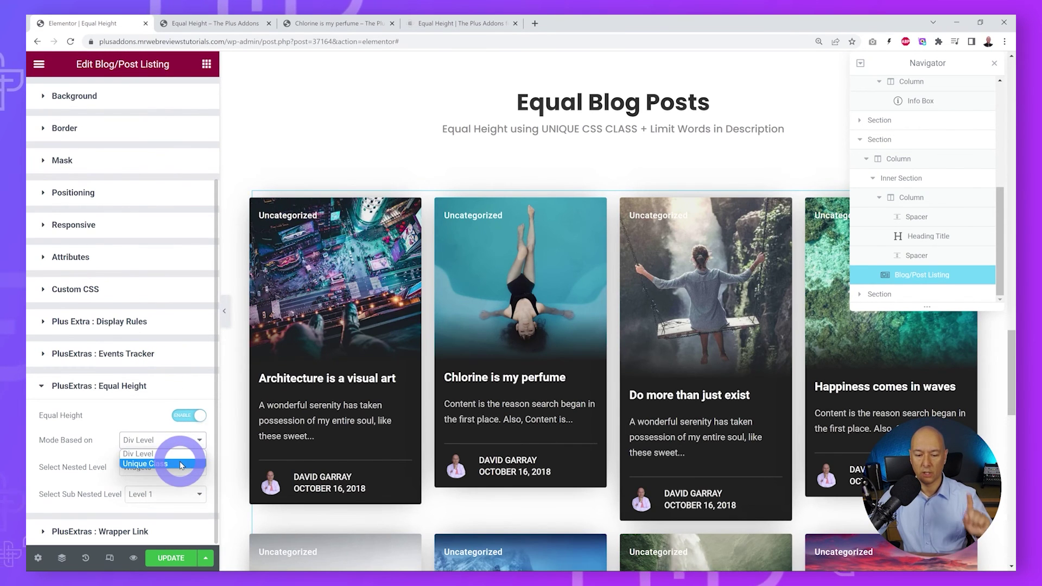
{"action": "left_click", "coordinate": [181, 465]}
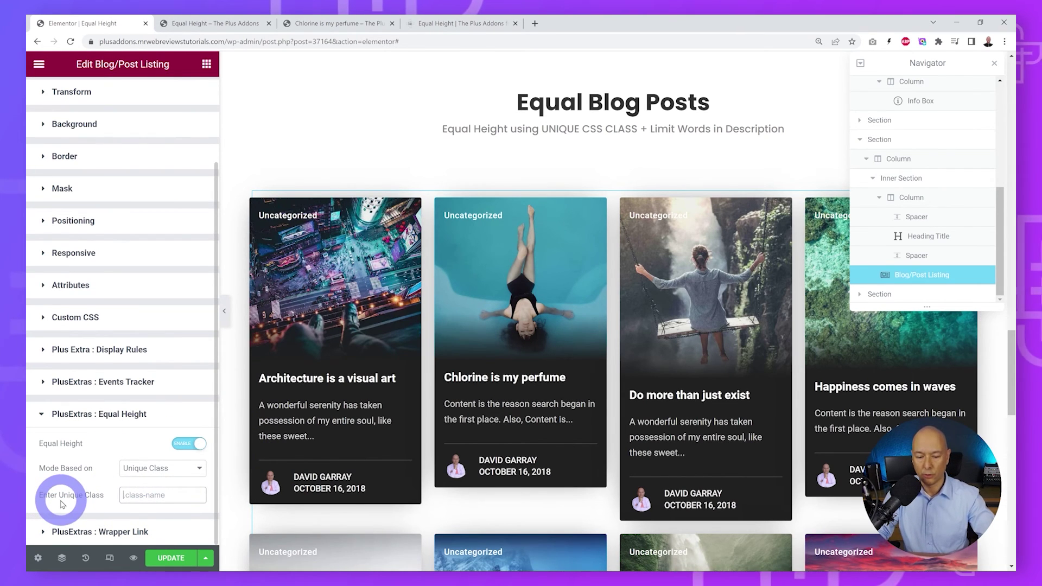
{"action": "type", "text": "."}
{"action": "type", "text": "post-content-bottom"}
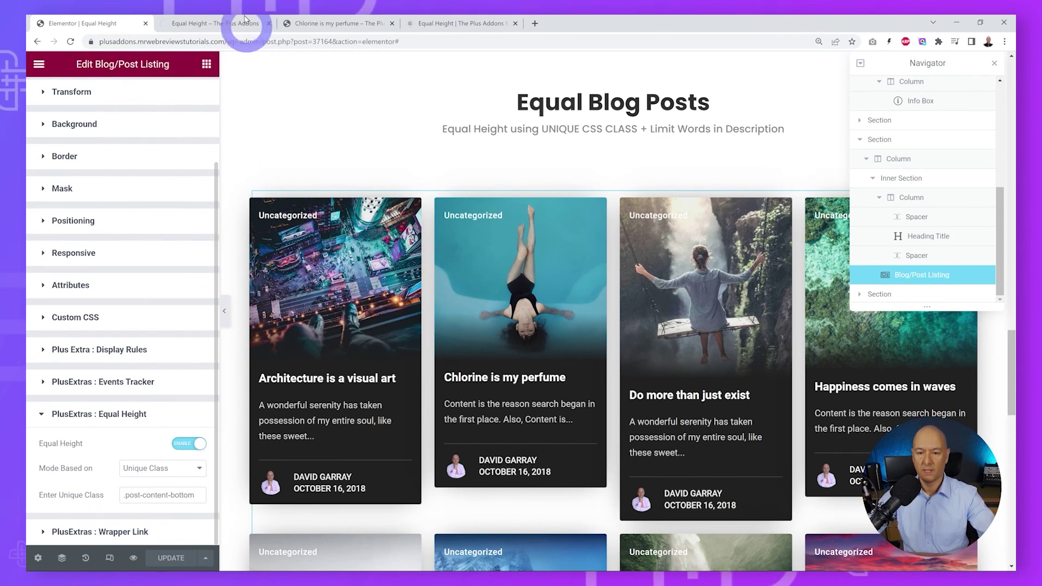
- Switch to the preview page and look through its sections down past the animated service boxes
{"action": "left_click", "coordinate": [223, 23]}
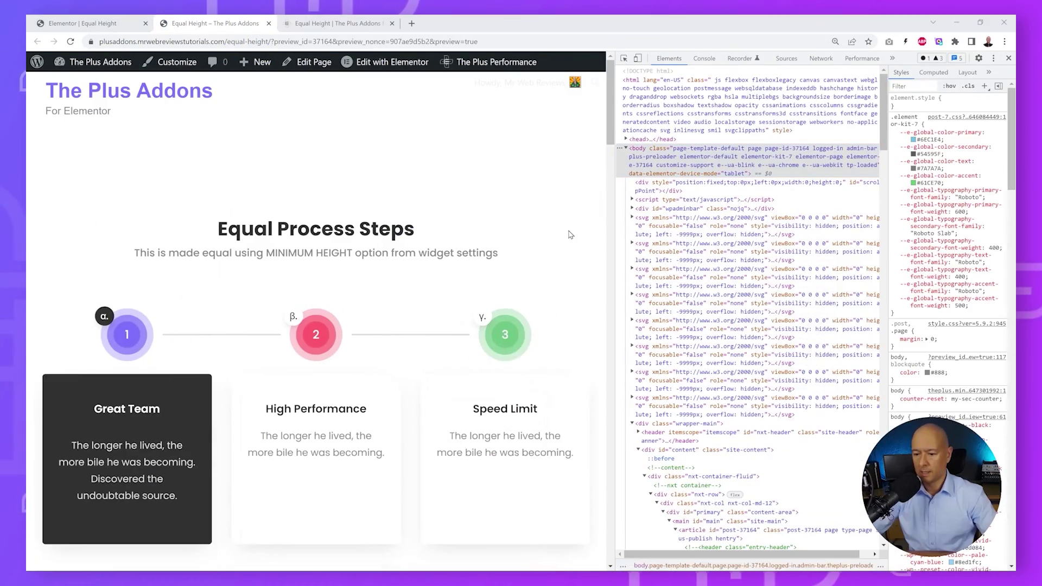
{"action": "scroll", "coordinate": [570, 234], "scroll_direction": "down", "scroll_amount": 10}
{"action": "scroll", "coordinate": [580, 238], "scroll_direction": "down", "scroll_amount": 15}
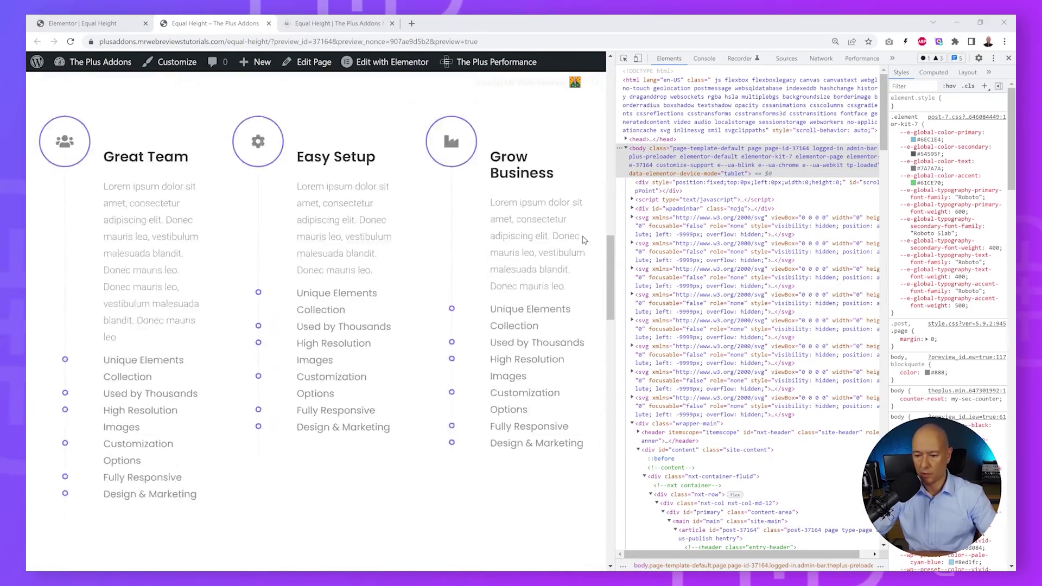
{"action": "scroll", "coordinate": [582, 242], "scroll_direction": "down", "scroll_amount": 5}
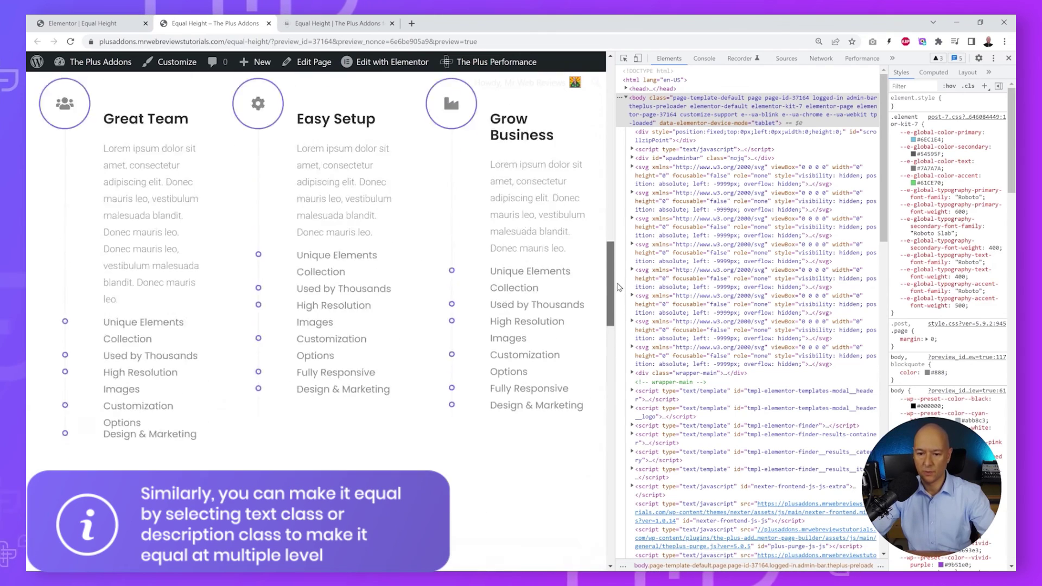
- Inspect the "Unique Elements" info box and copy its container's selector .info-box-bg-box.service-border-box from a new style rule
{"action": "scroll", "coordinate": [597, 282], "scroll_direction": "up", "scroll_amount": 11}
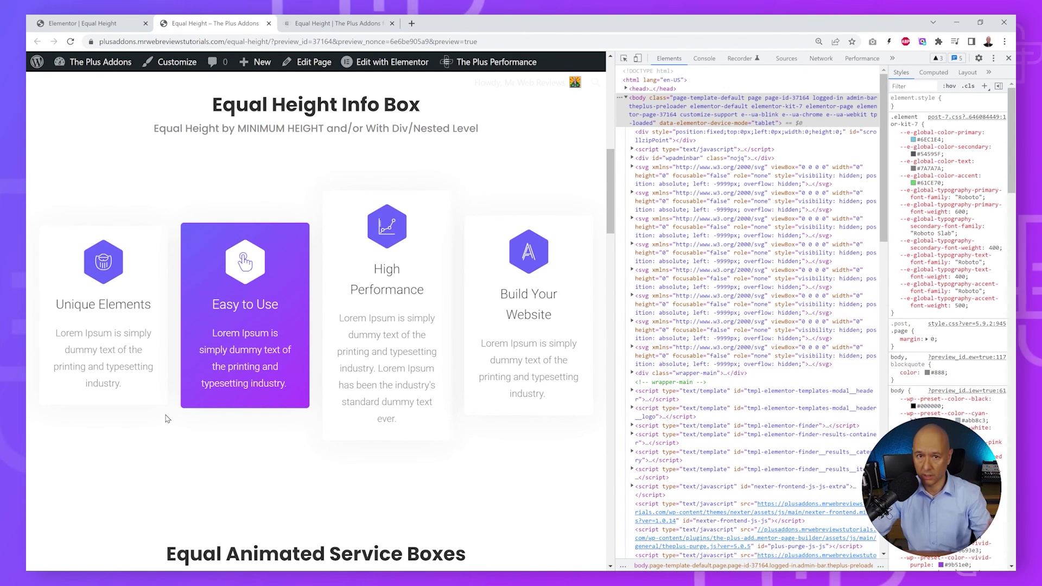
{"action": "right_click", "coordinate": [115, 360]}
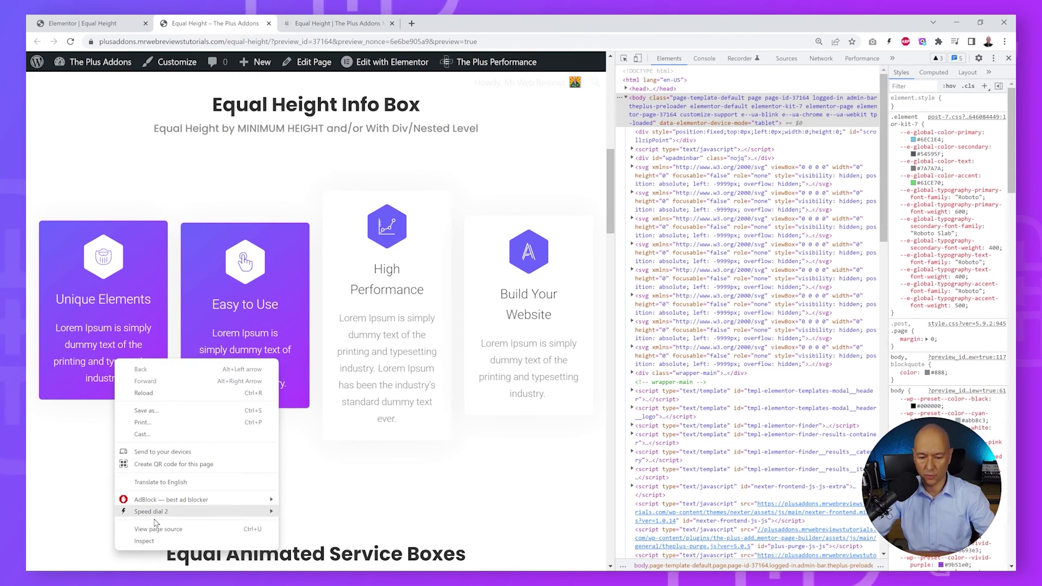
{"action": "left_click", "coordinate": [144, 541]}
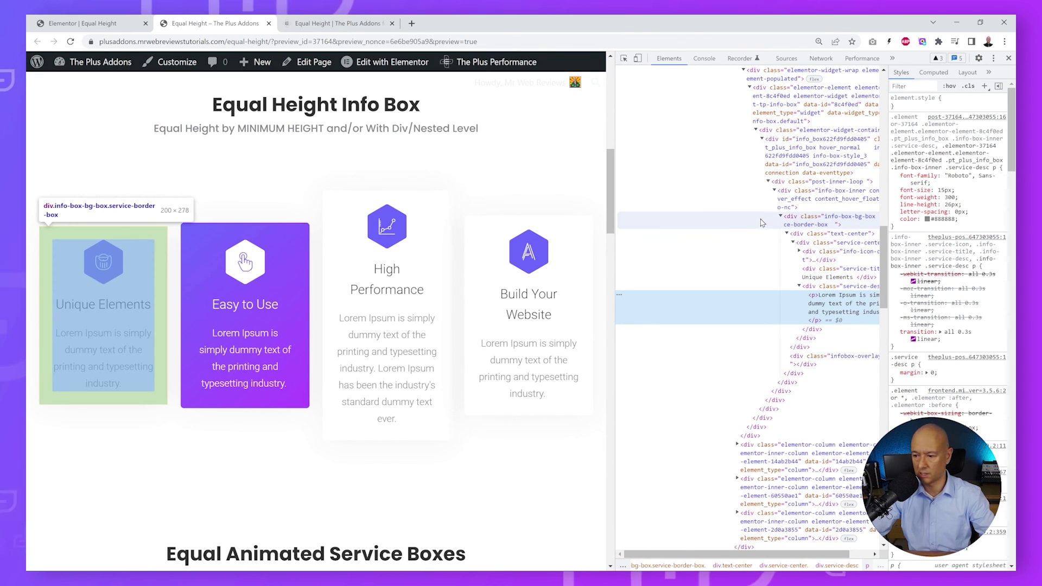
{"action": "left_click", "coordinate": [806, 225]}
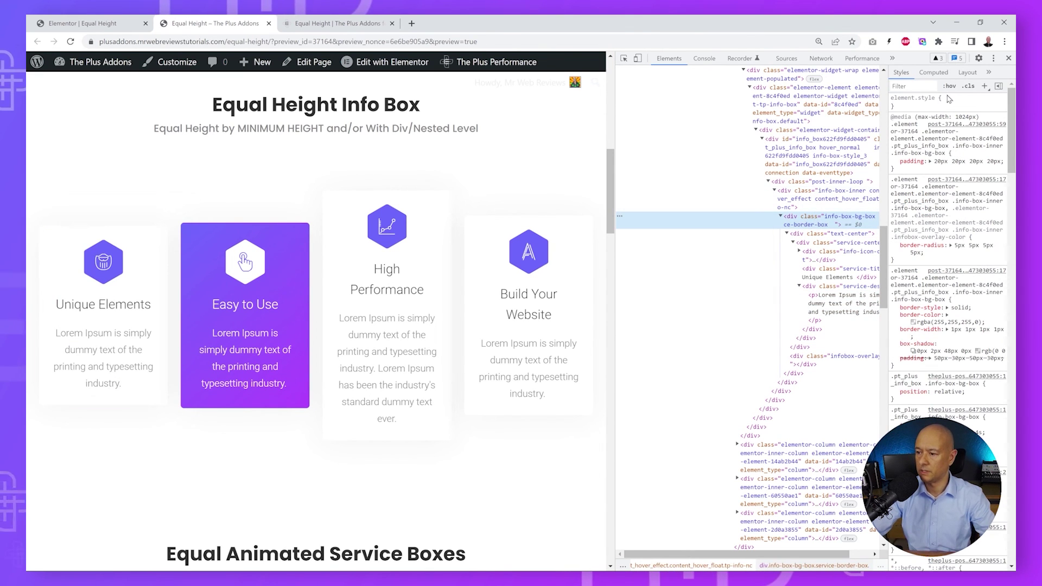
{"action": "left_click", "coordinate": [985, 88]}
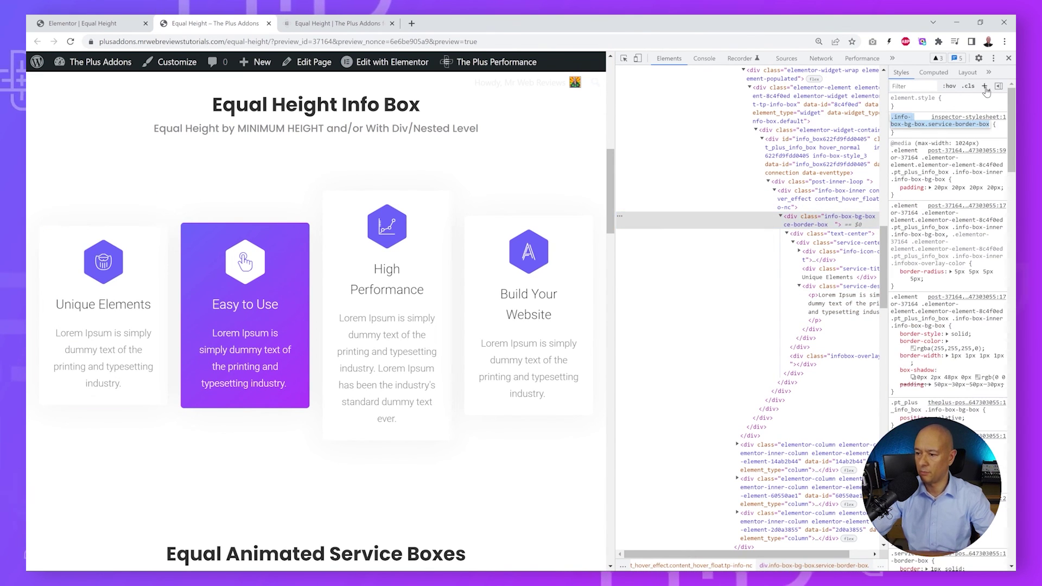
{"action": "right_click", "coordinate": [892, 121]}
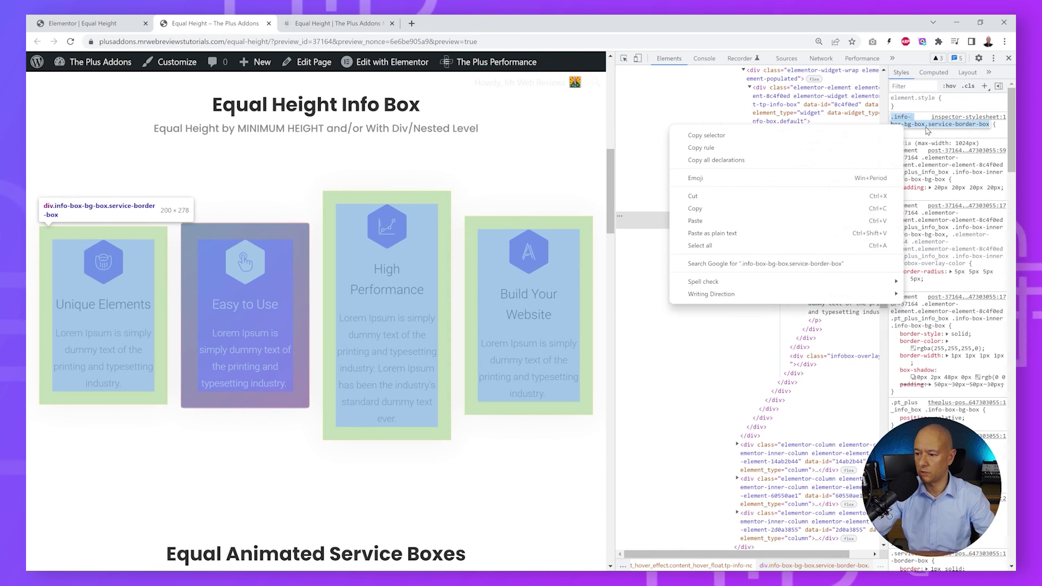
{"action": "left_click", "coordinate": [731, 210]}
- In Elementor, enable Equal Height for the info boxes' inner section using Unique Class .info-box-bg-box.service-border-box, and update the page
{"action": "left_click", "coordinate": [82, 23]}
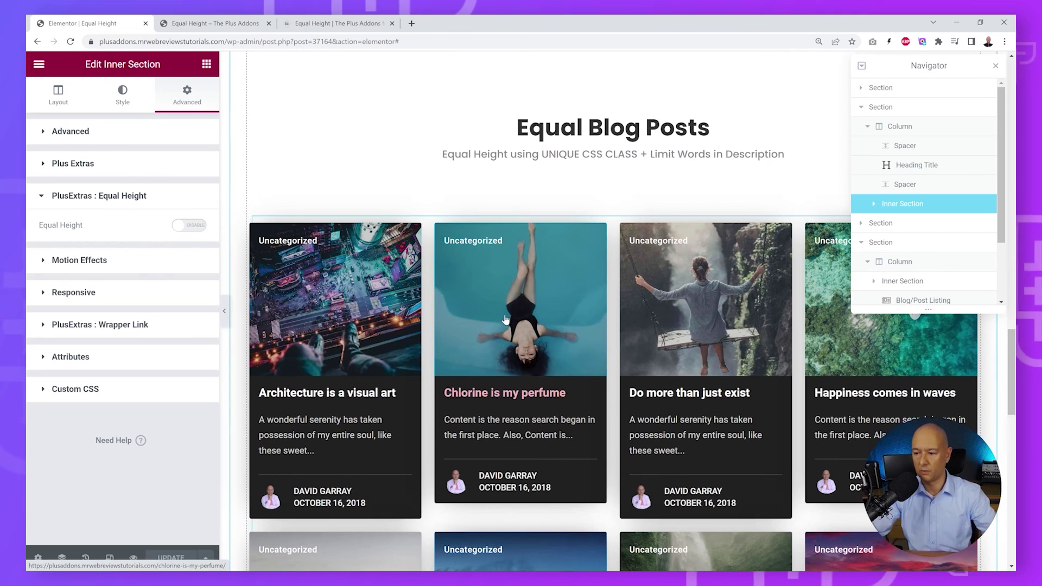
{"action": "scroll", "coordinate": [504, 319], "scroll_direction": "up", "scroll_amount": 15}
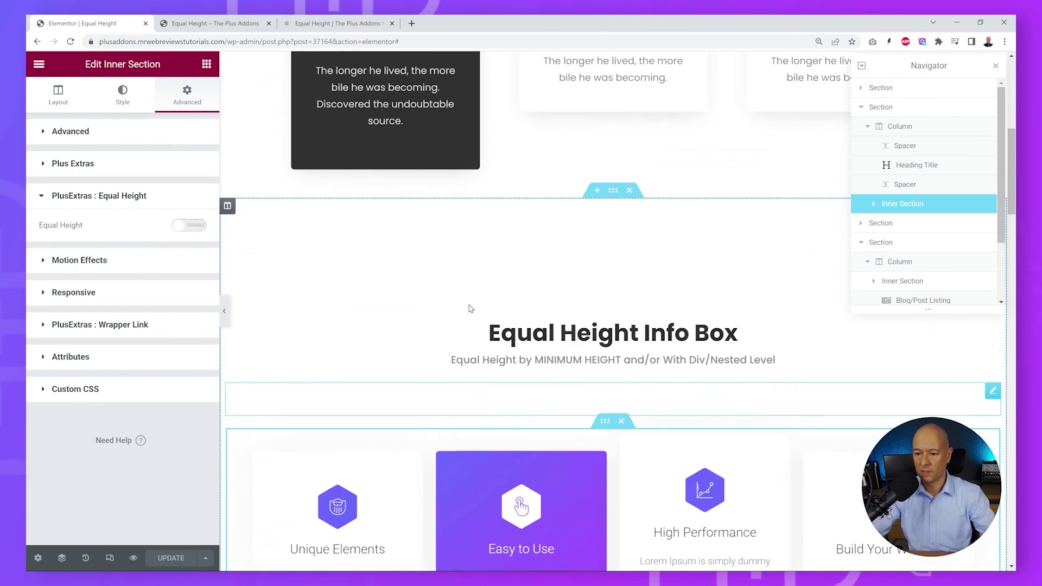
{"action": "scroll", "coordinate": [470, 309], "scroll_direction": "down", "scroll_amount": 5}
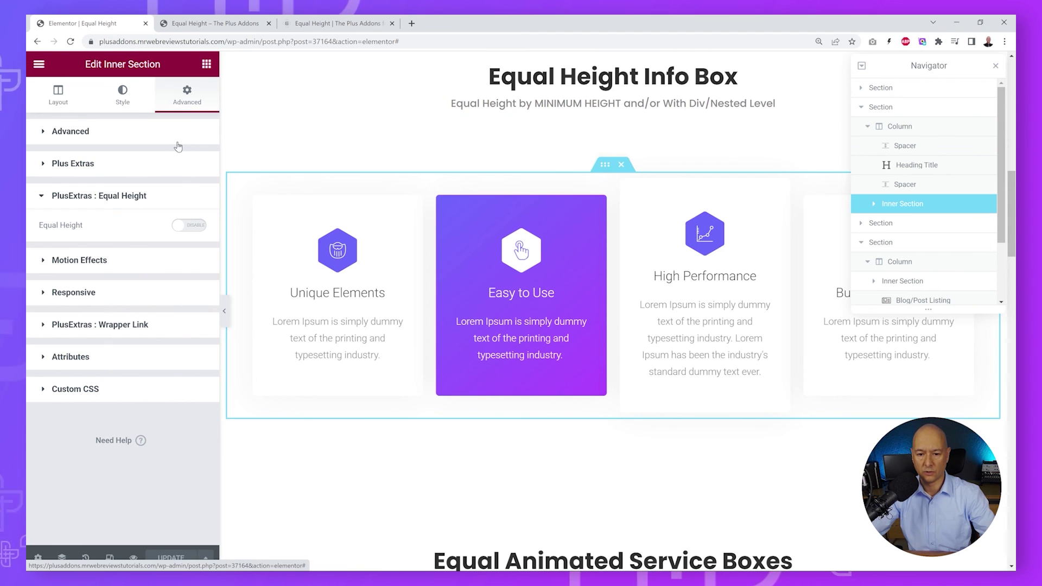
{"action": "left_click", "coordinate": [181, 228]}
{"action": "left_click", "coordinate": [161, 260]}
{"action": "left_click", "coordinate": [182, 271]}
{"action": "key", "text": "ctrl+v"}
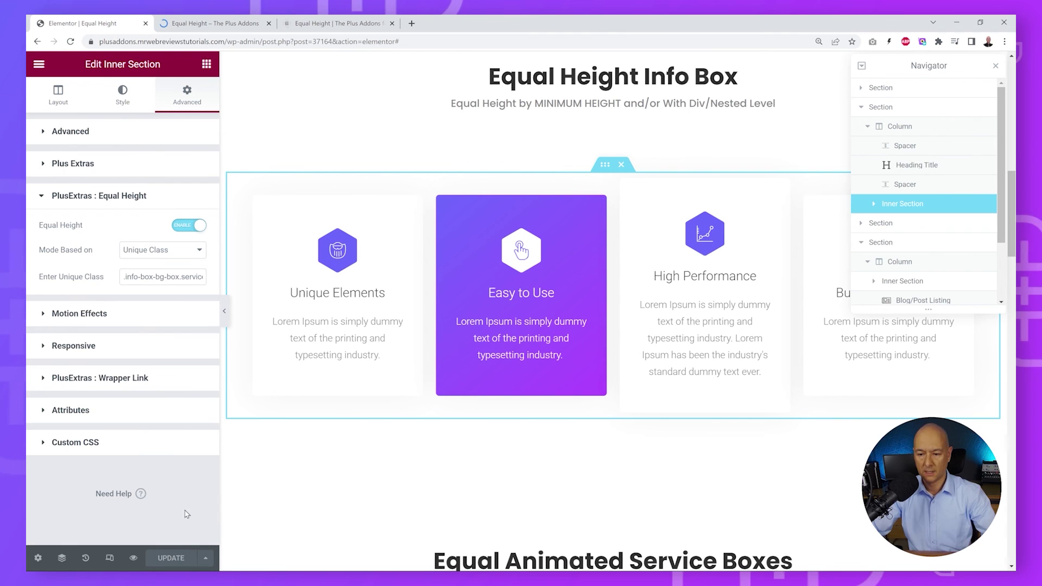
- Switch to the preview page and compare the card heights in the Equal Height Info Box section
{"action": "left_click", "coordinate": [210, 28]}
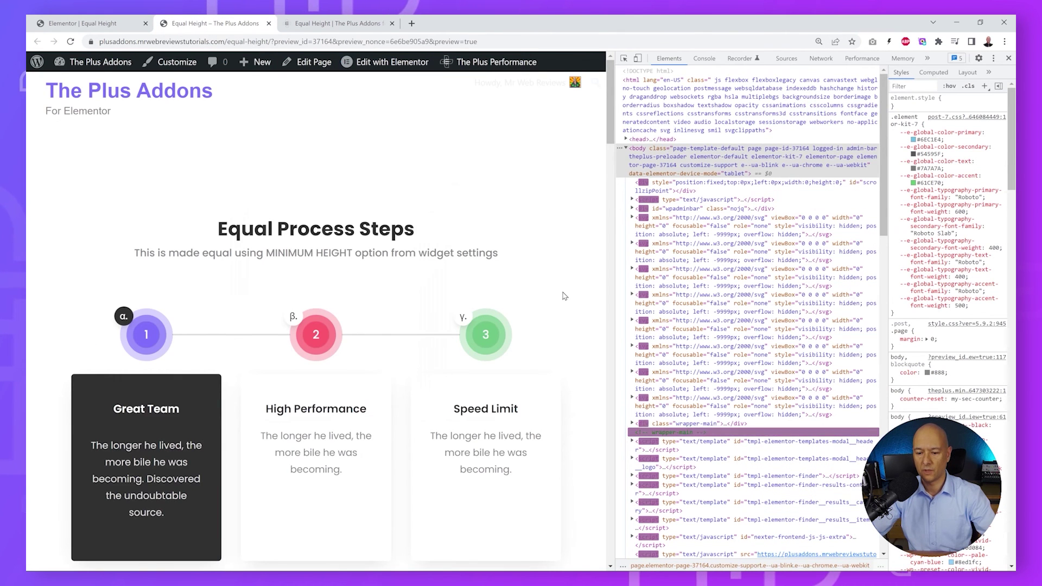
{"action": "scroll", "coordinate": [576, 293], "scroll_direction": "down", "scroll_amount": 10}
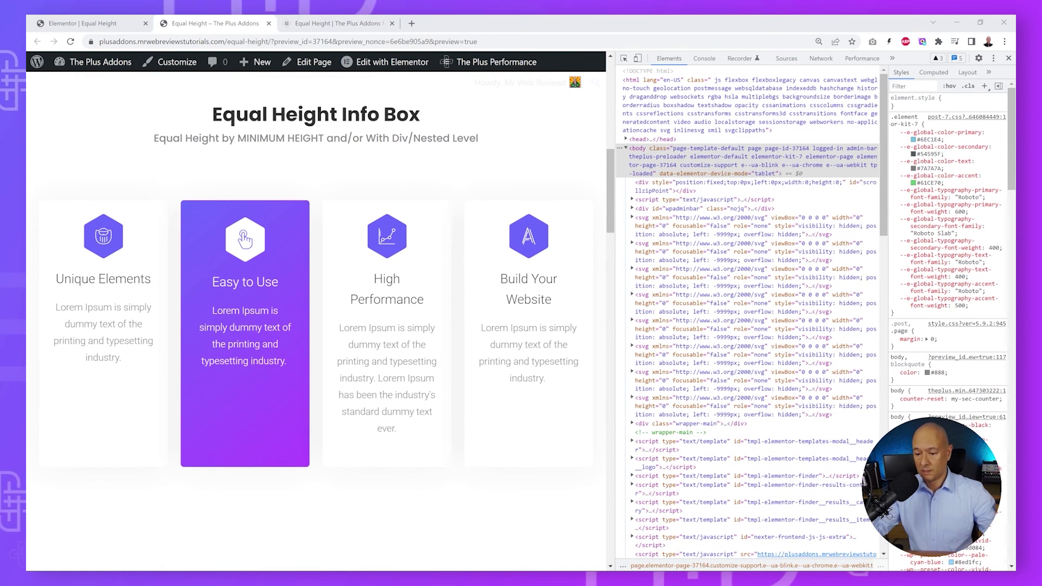